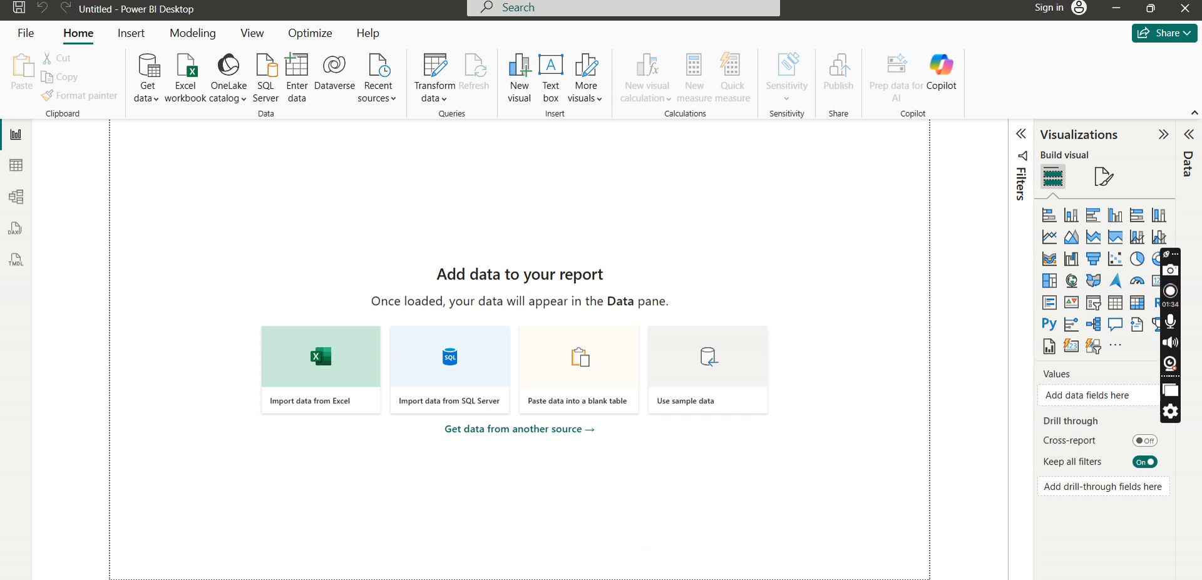
- Play the video "how to choose better video resolution" from the YOUTUBE folder in File Explorer, and return to Power BI Desktop
click(553, 577)
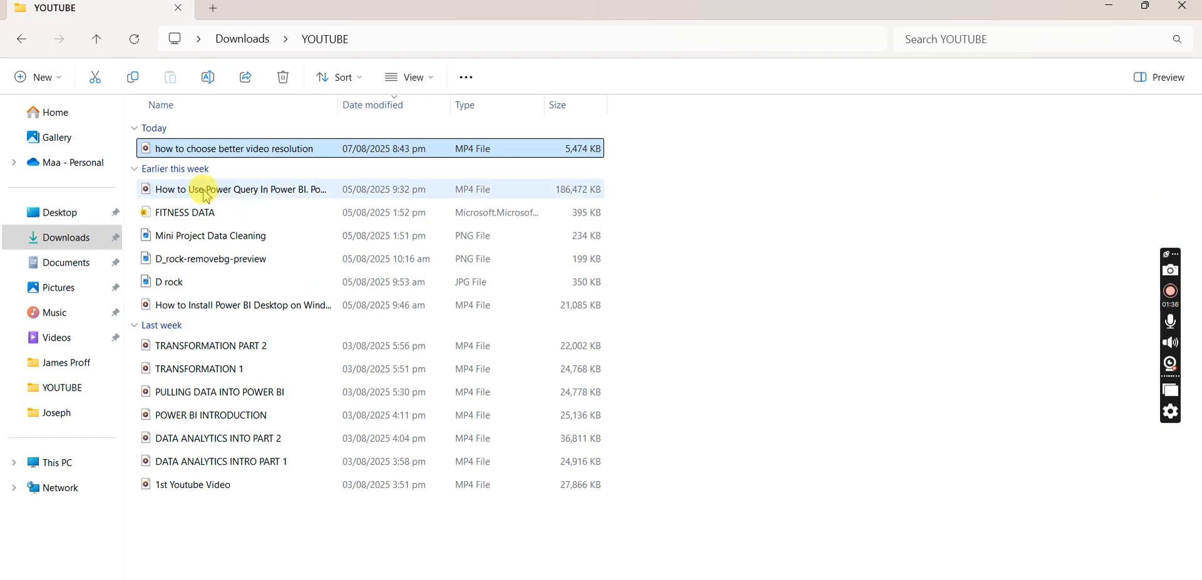
double_click(228, 149)
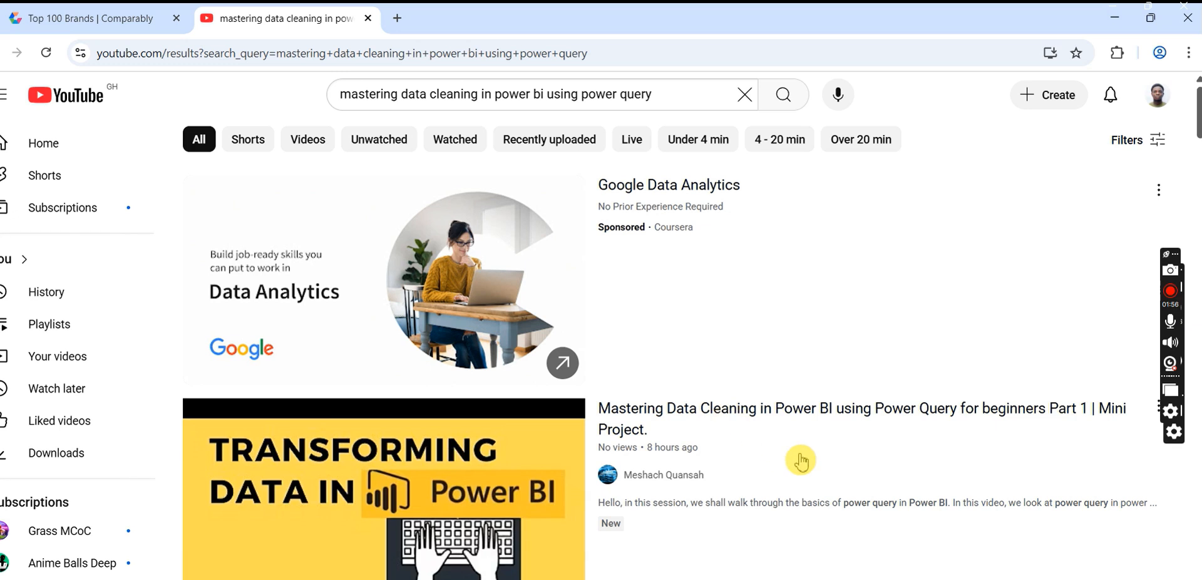
click(443, 474)
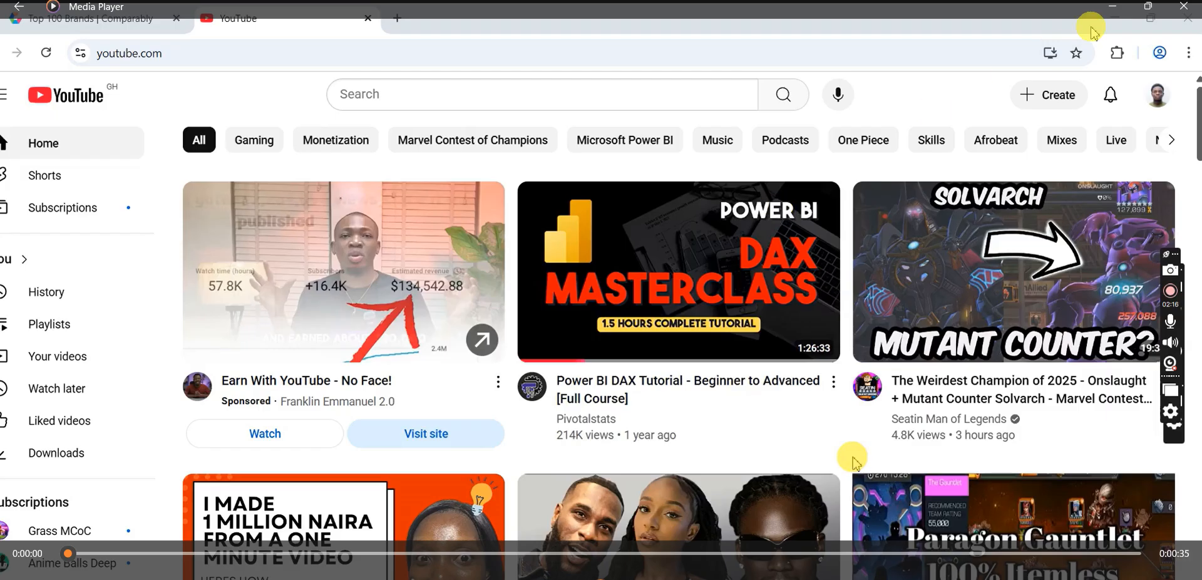
click(1120, 9)
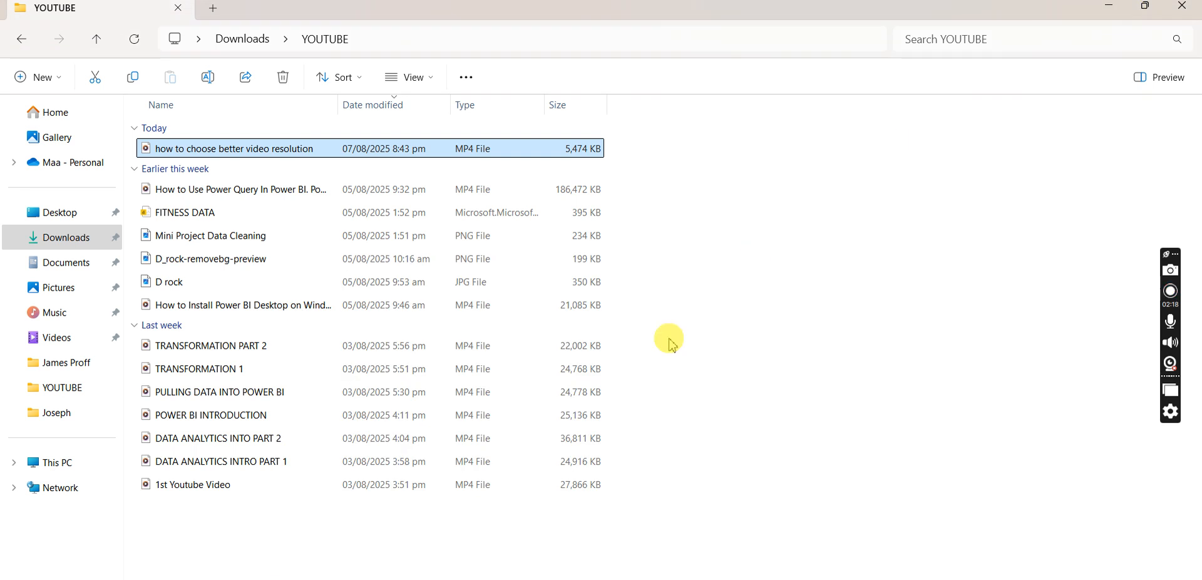
click(1111, 11)
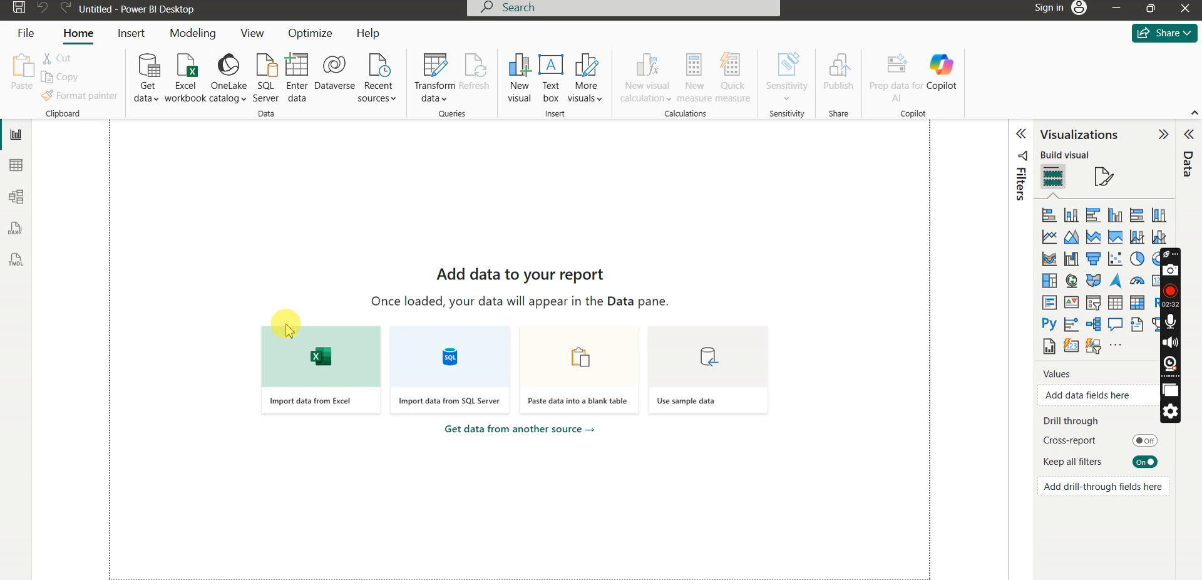
- Import Sheet1 of the Excel workbook "Salary of workers dataset(Youtube)" and open it for transformation in Power Query Editor
click(306, 367)
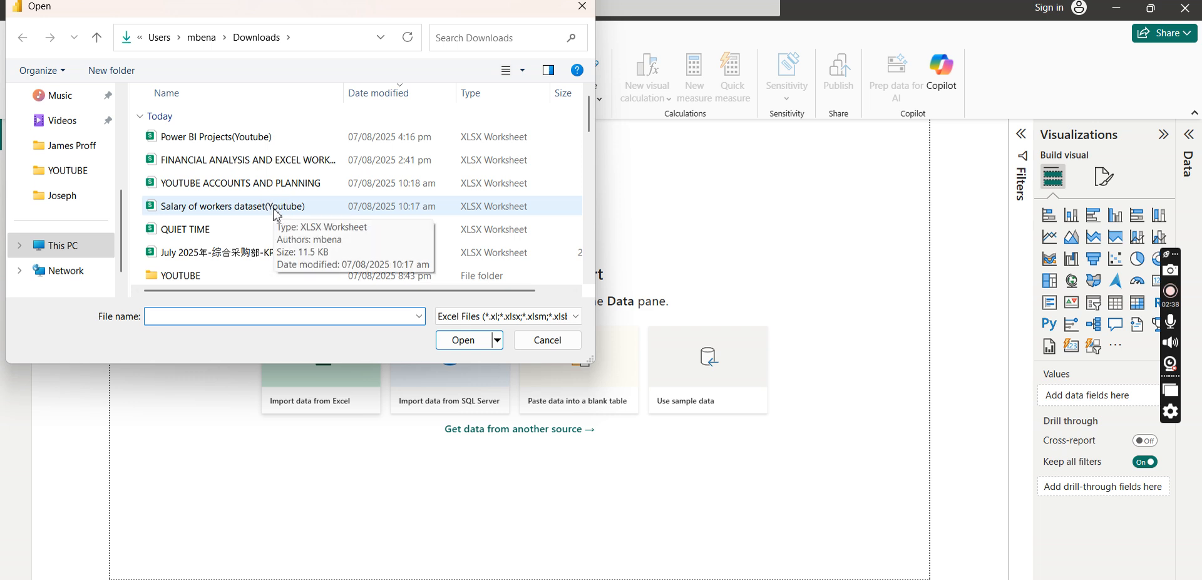
click(278, 215)
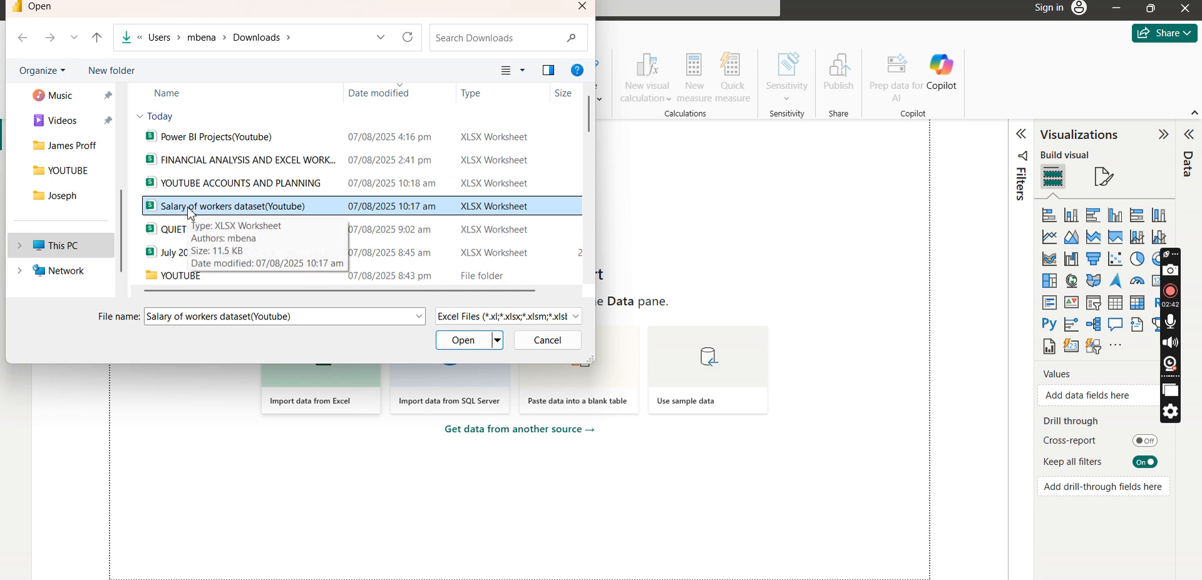
click(464, 345)
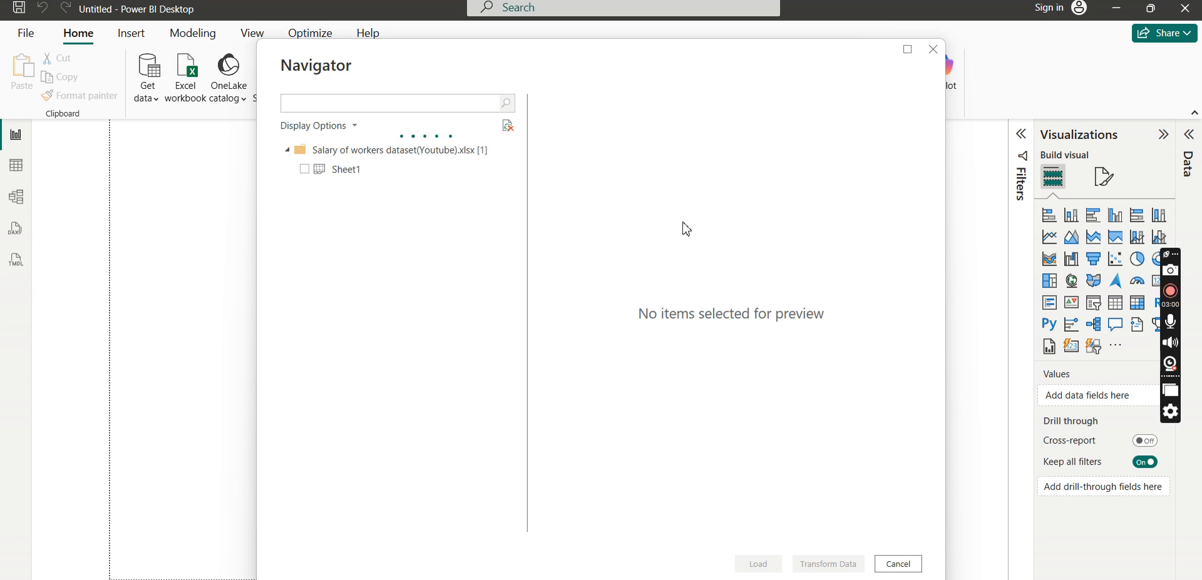
click(305, 169)
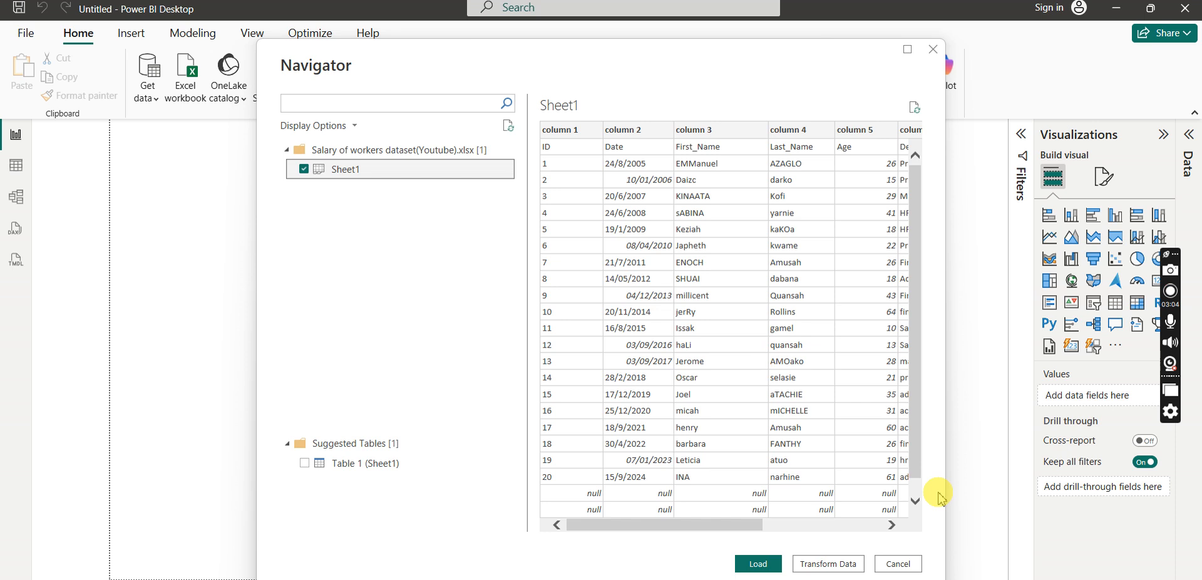
click(829, 558)
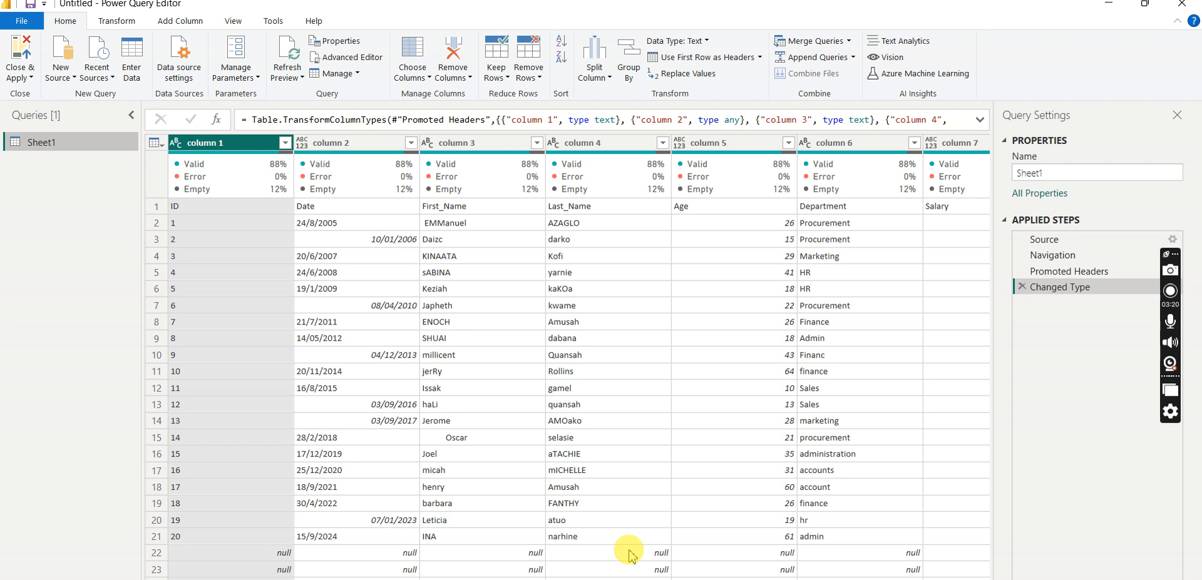
- Open the source workbook "Salary of workers dataset(Youtube)" from Downloads in WPS Office, review its raw rows from the top, and return to Power Query Editor
click(636, 578)
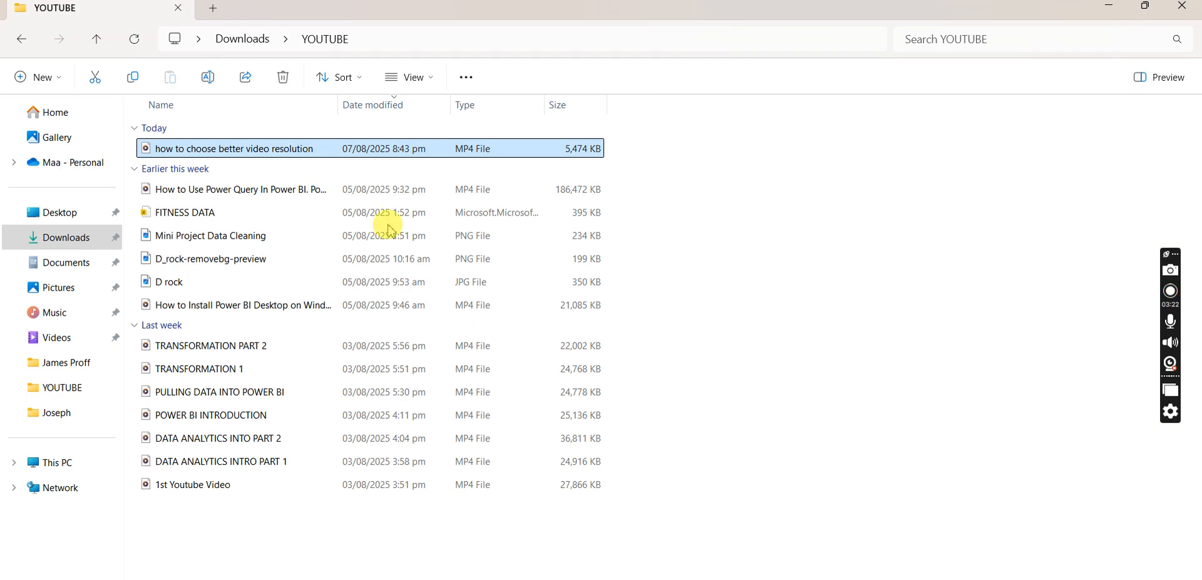
click(21, 38)
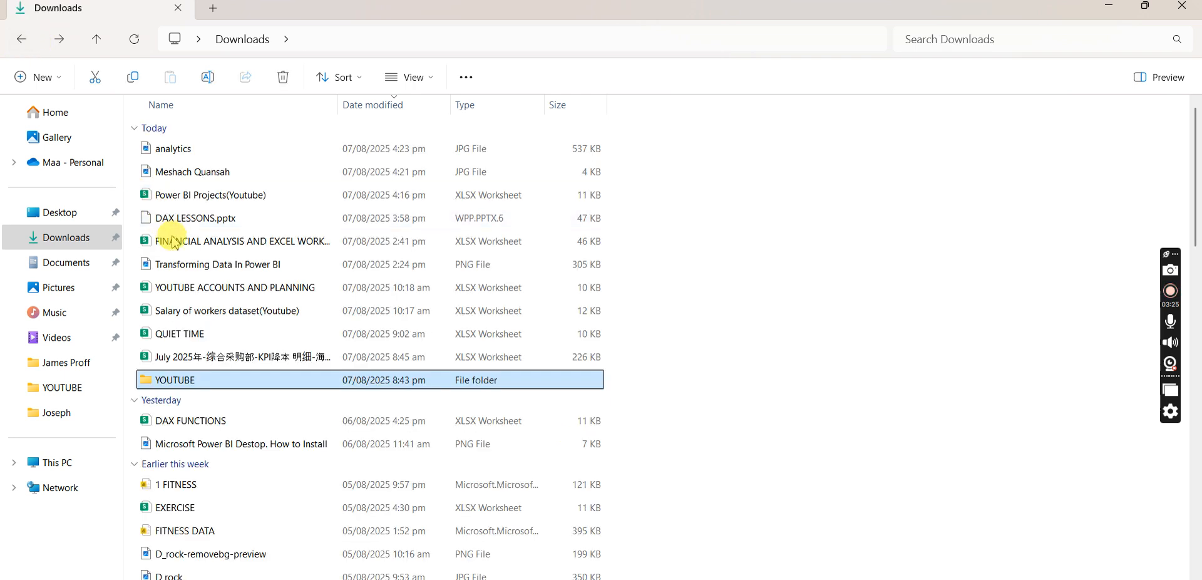
click(216, 311)
double_click(216, 311)
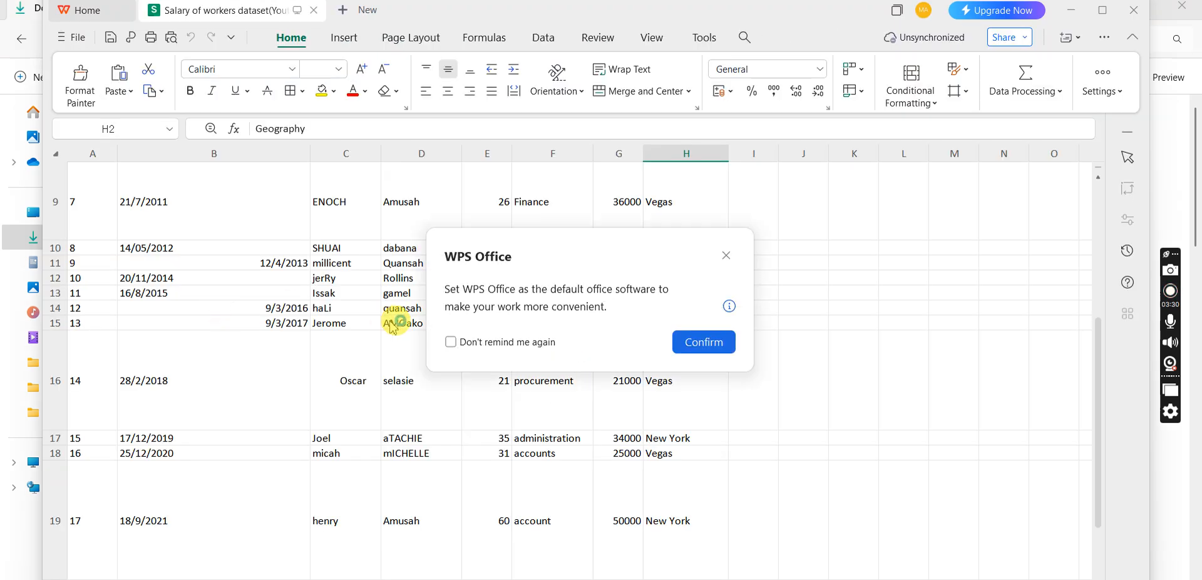
click(728, 258)
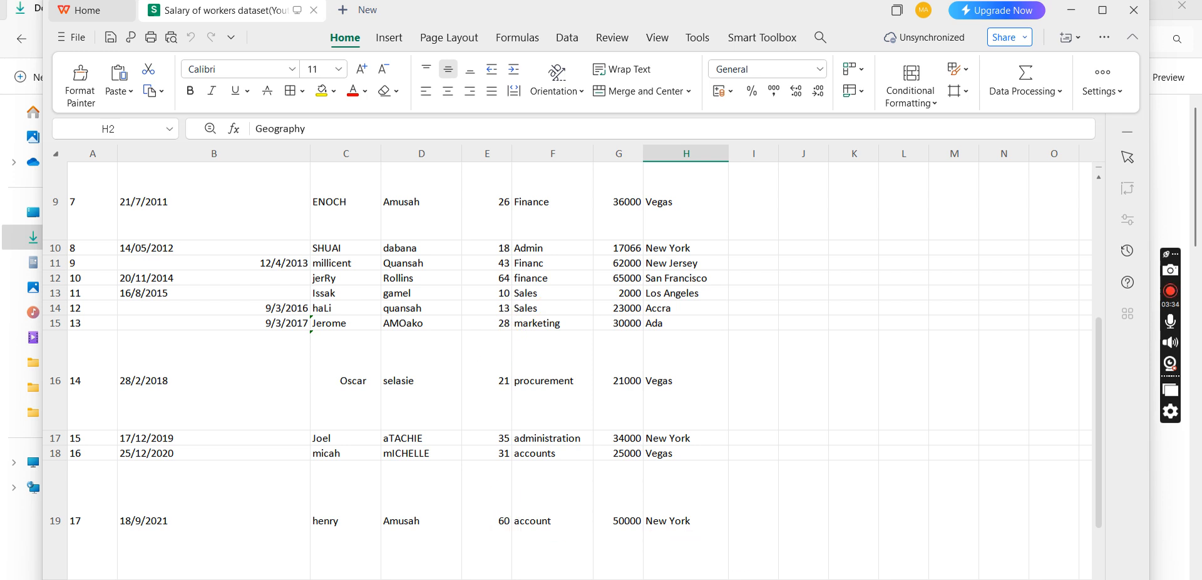
drag(1101, 489, 1100, 269)
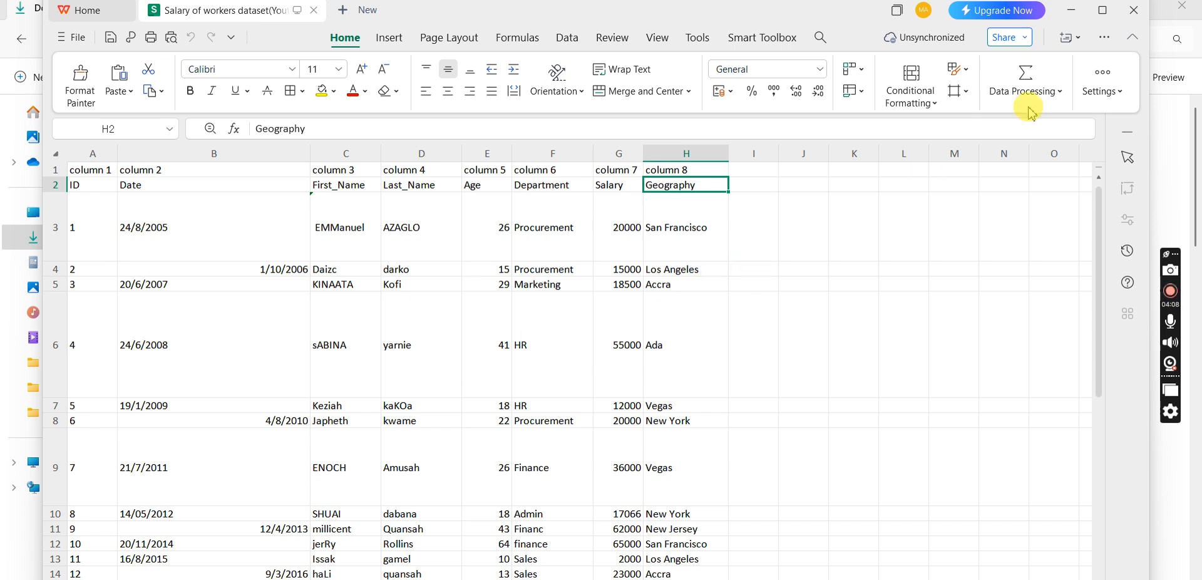
click(1078, 17)
click(1109, 5)
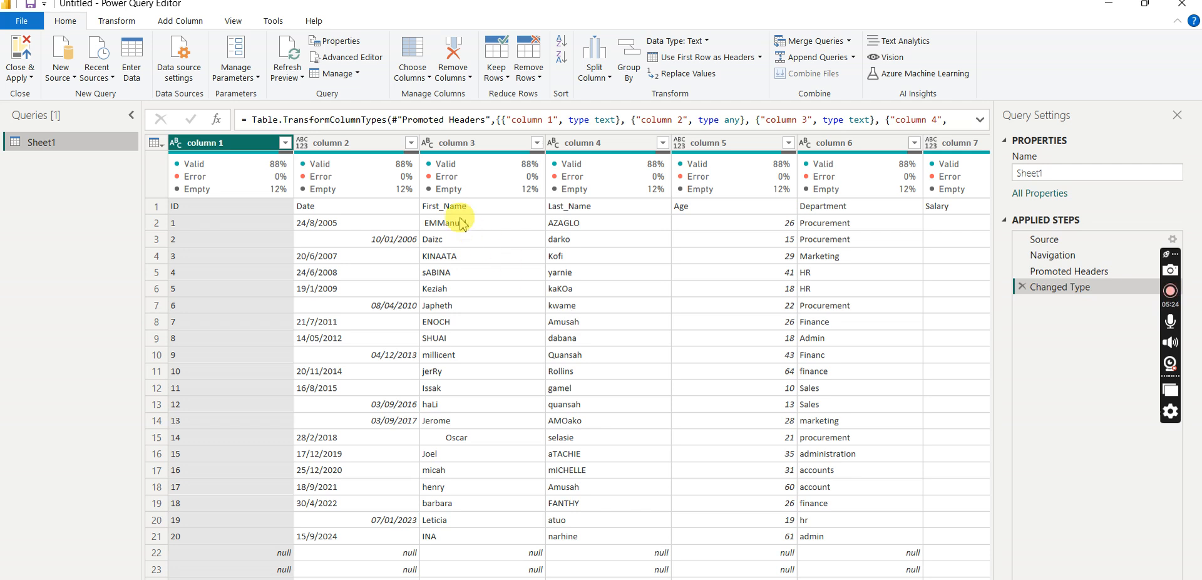
- Examine columns 1 to 4 of the Sheet1 query one by one, ending with column 1 selected
click(219, 146)
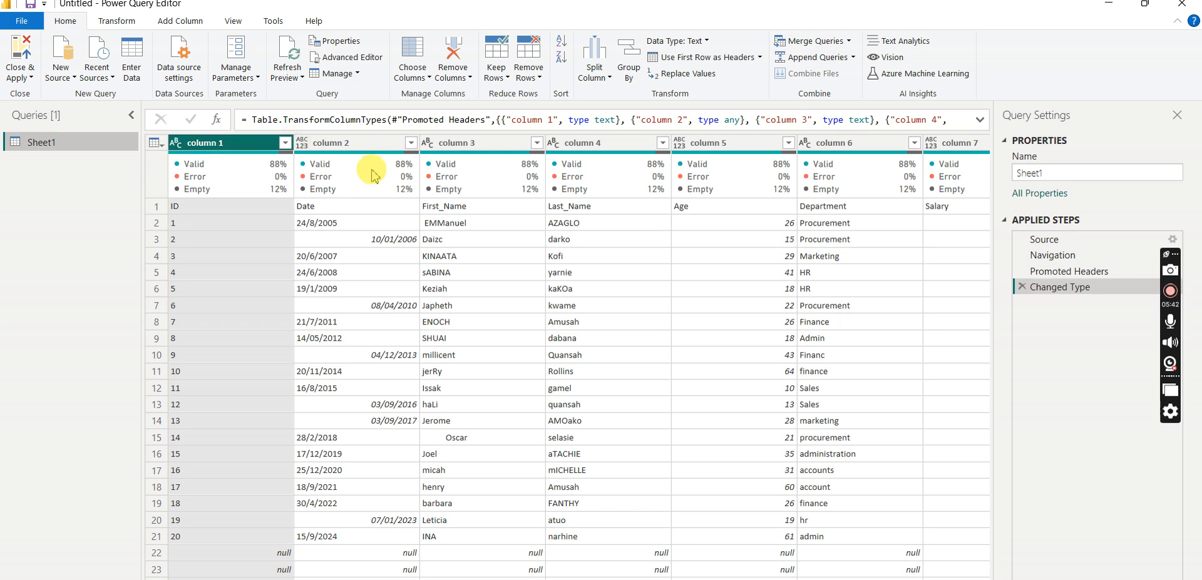
click(366, 143)
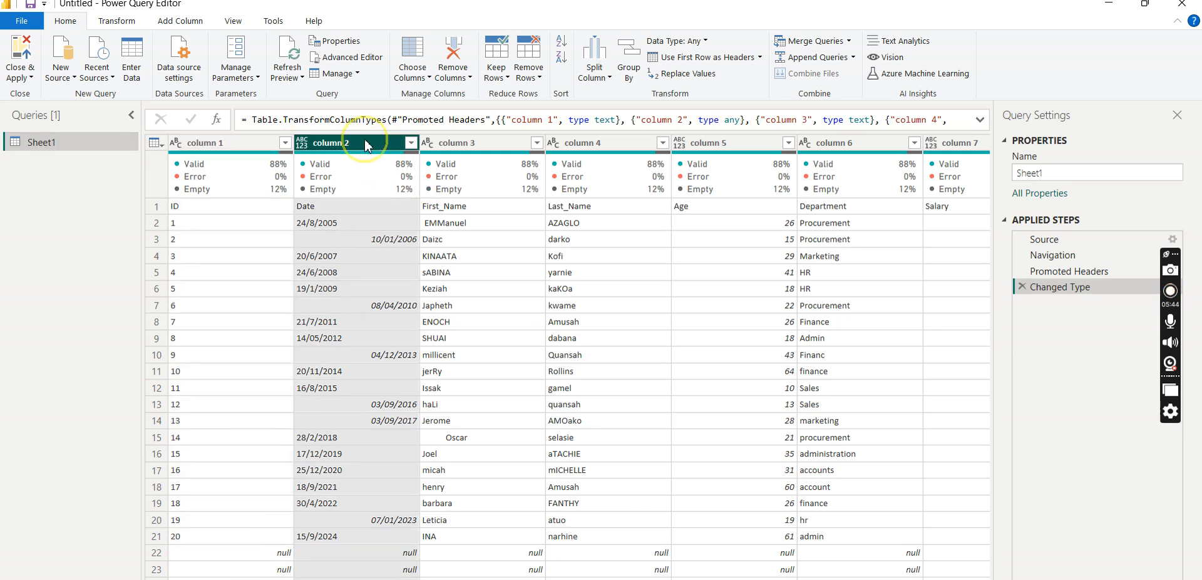
click(226, 143)
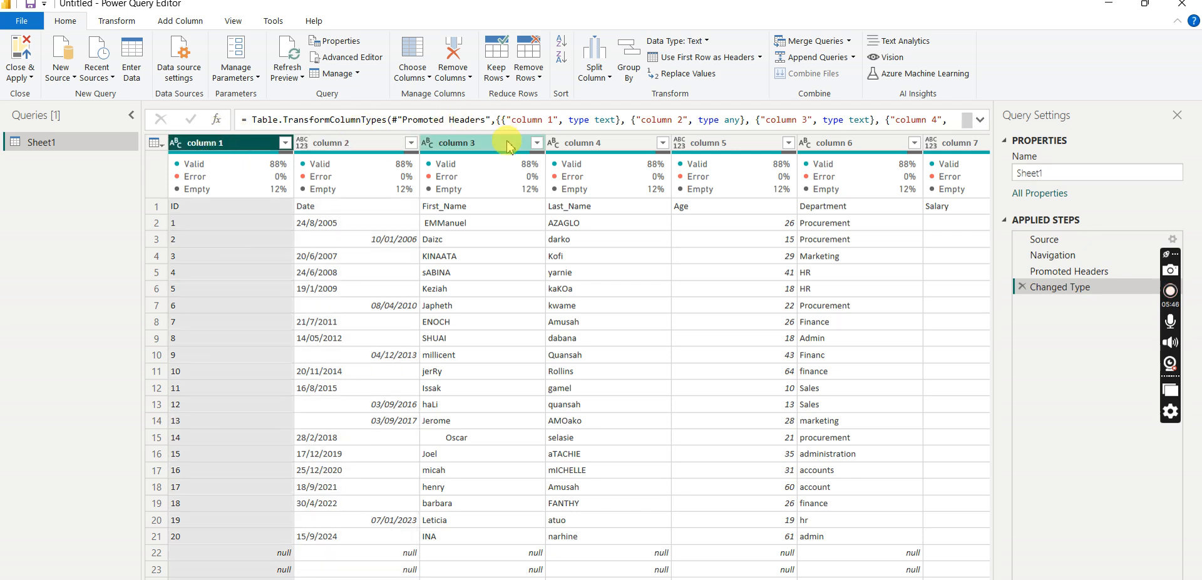
click(466, 143)
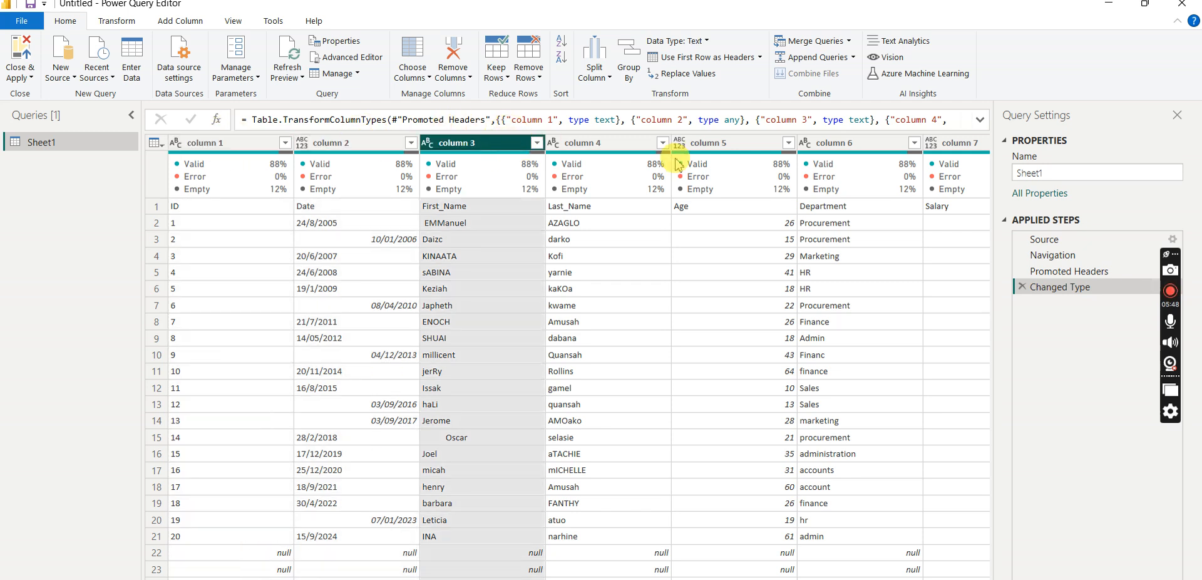
click(609, 144)
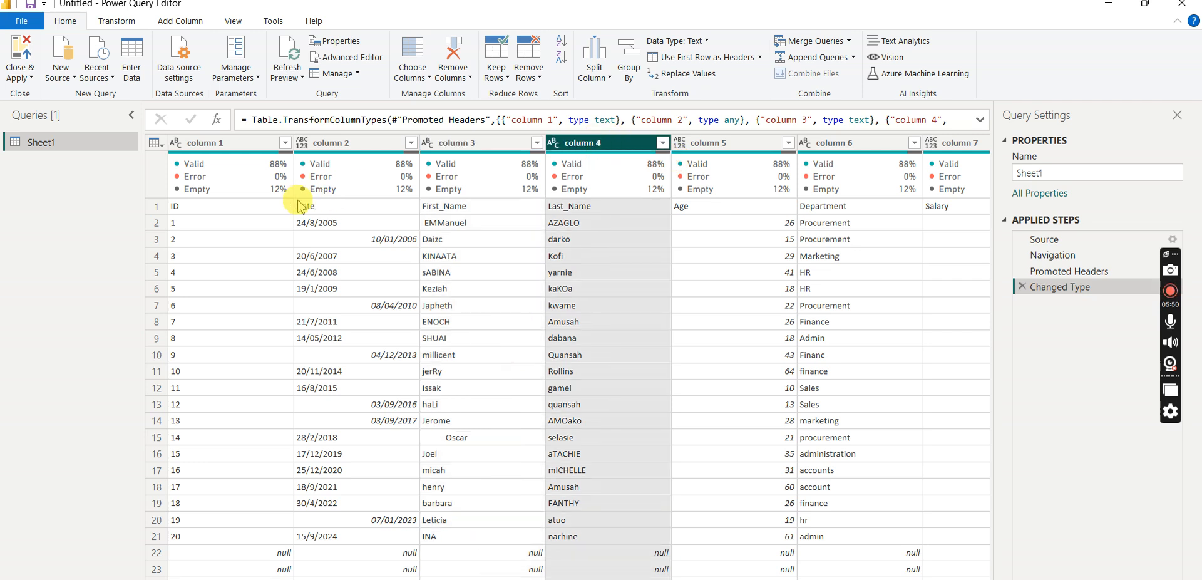
click(212, 144)
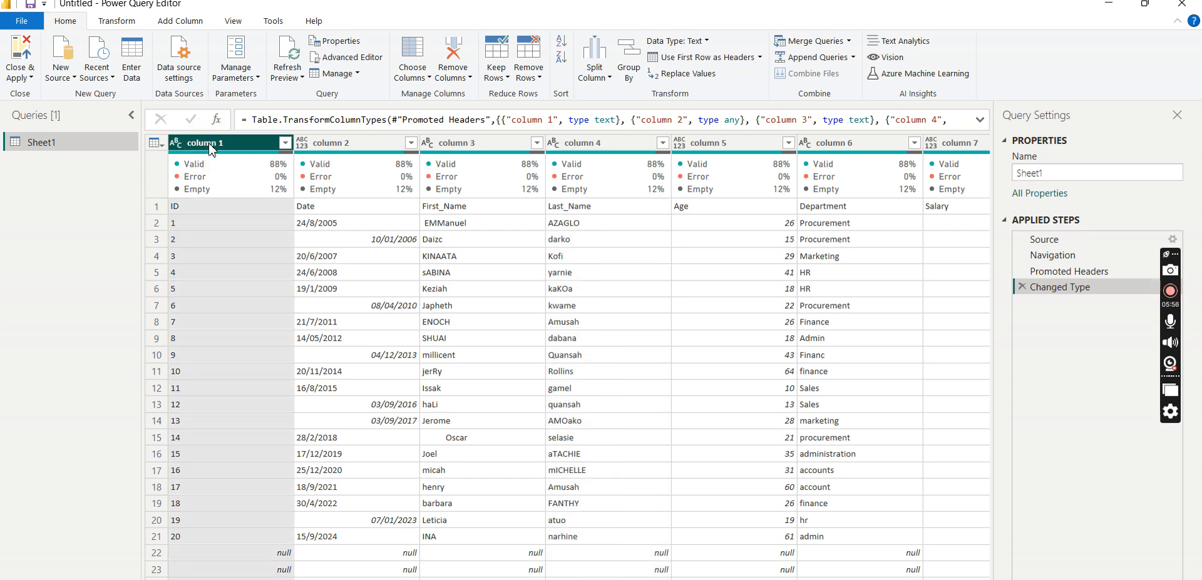
- Inspect column 1's valid, error and empty details, and switch the Column quality display off and on again
click(236, 22)
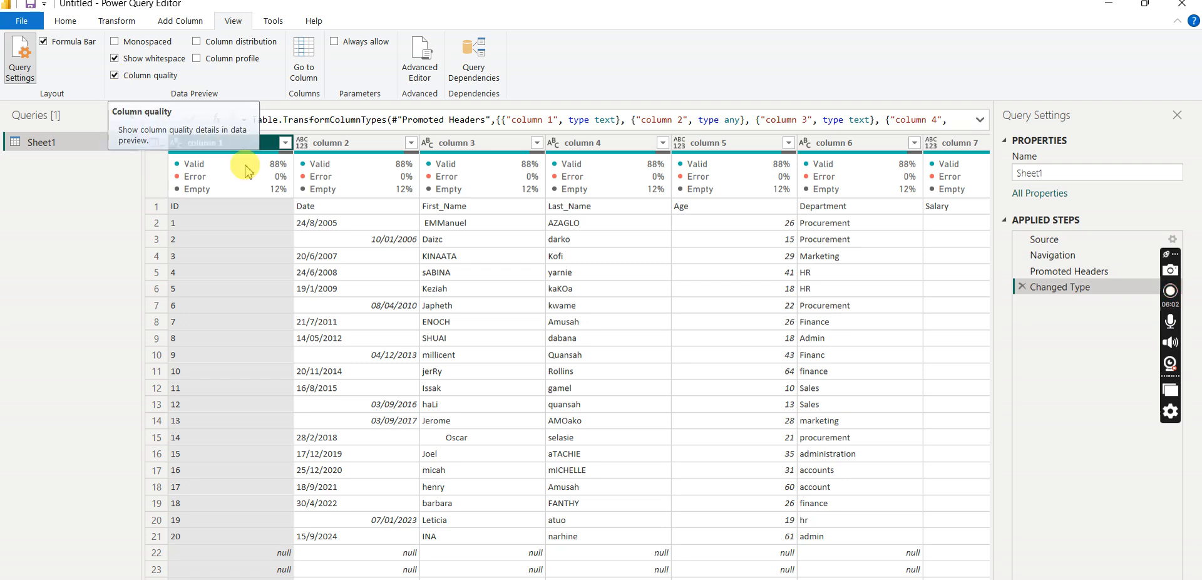
mouse_move(270, 175)
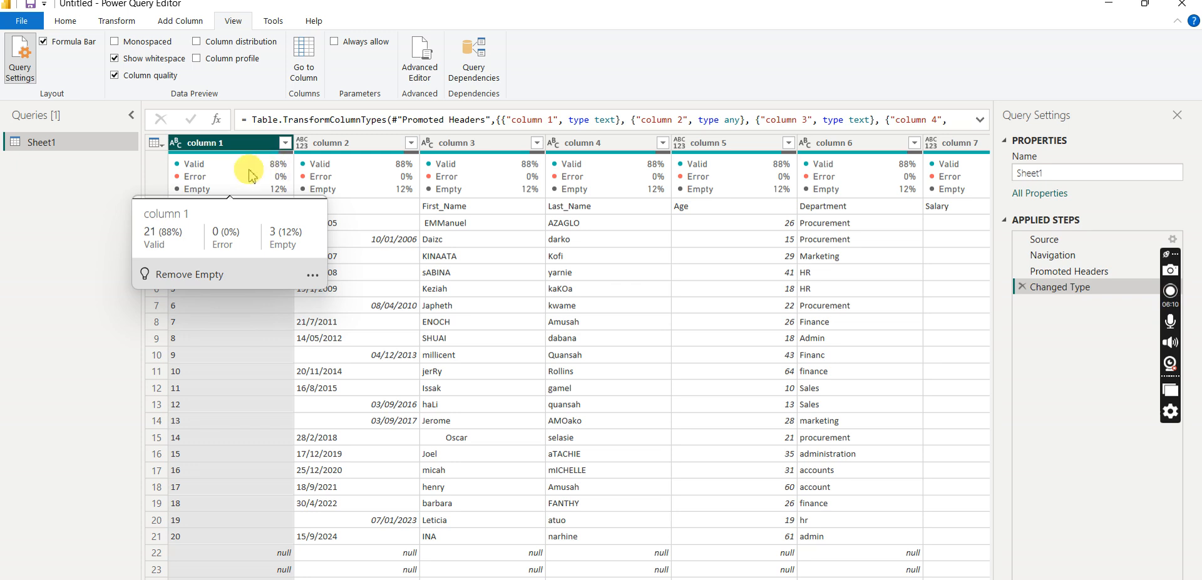
click(243, 246)
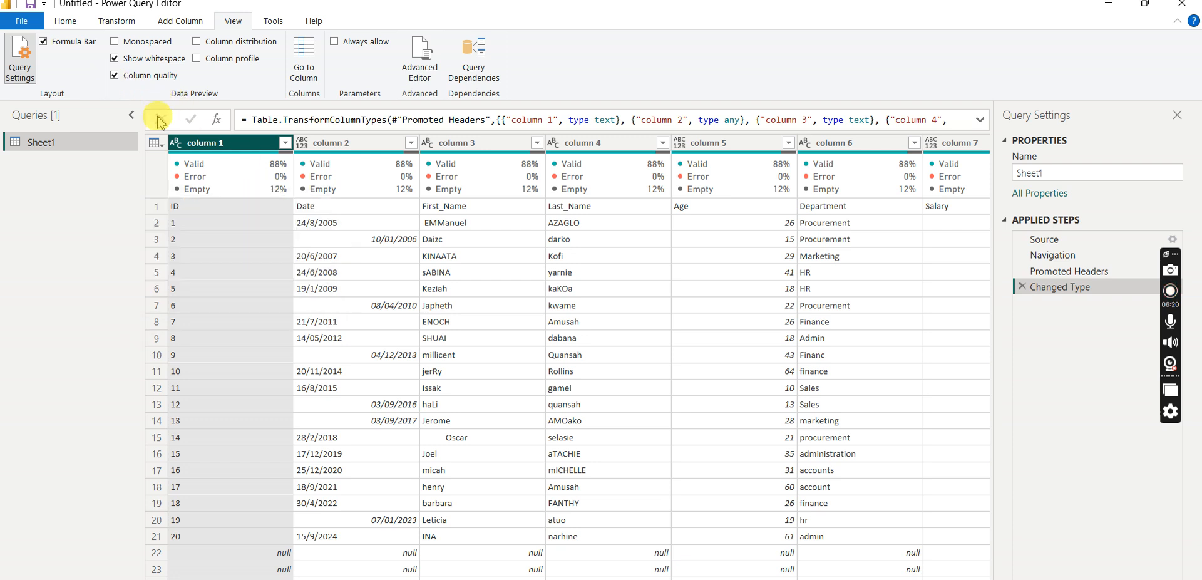
click(116, 78)
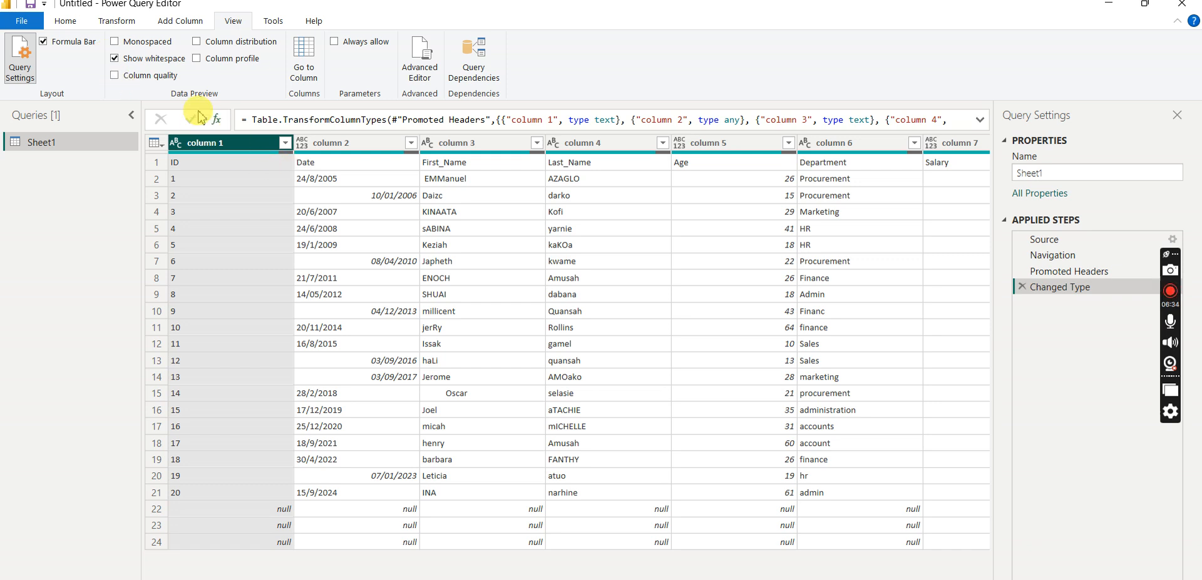
click(115, 77)
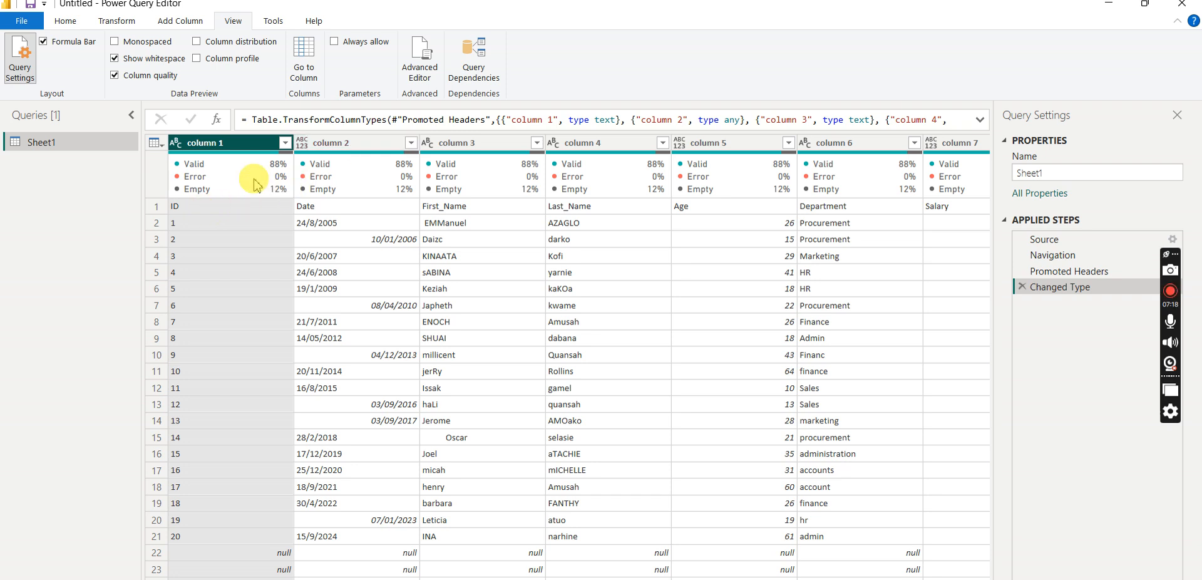
- Check the ID values in column 1 and view its available data types without changing the type
mouse_move(190, 203)
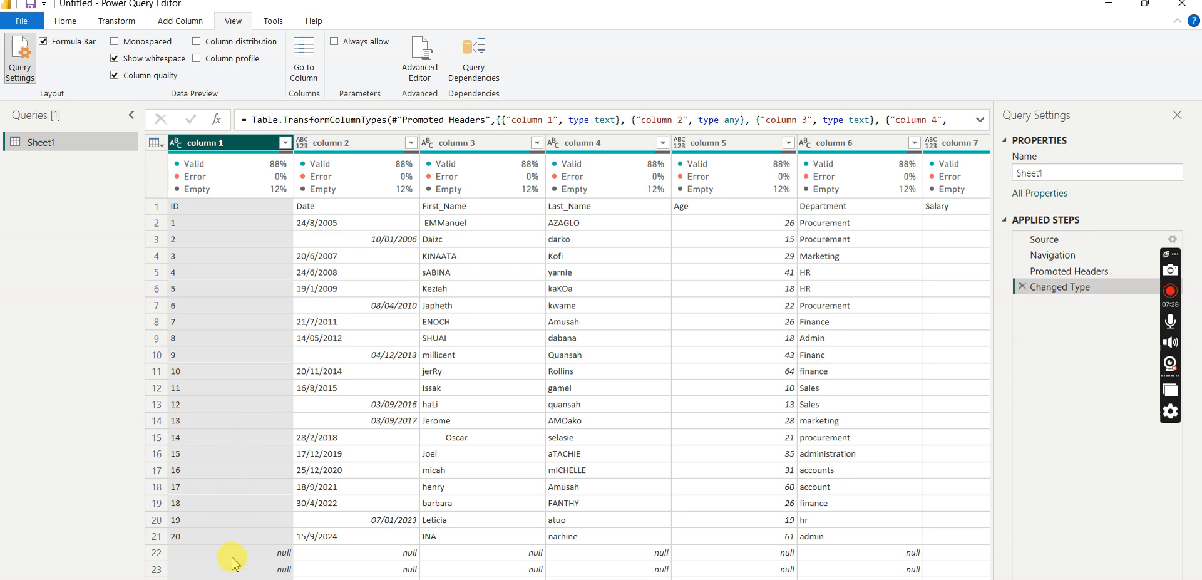
click(178, 223)
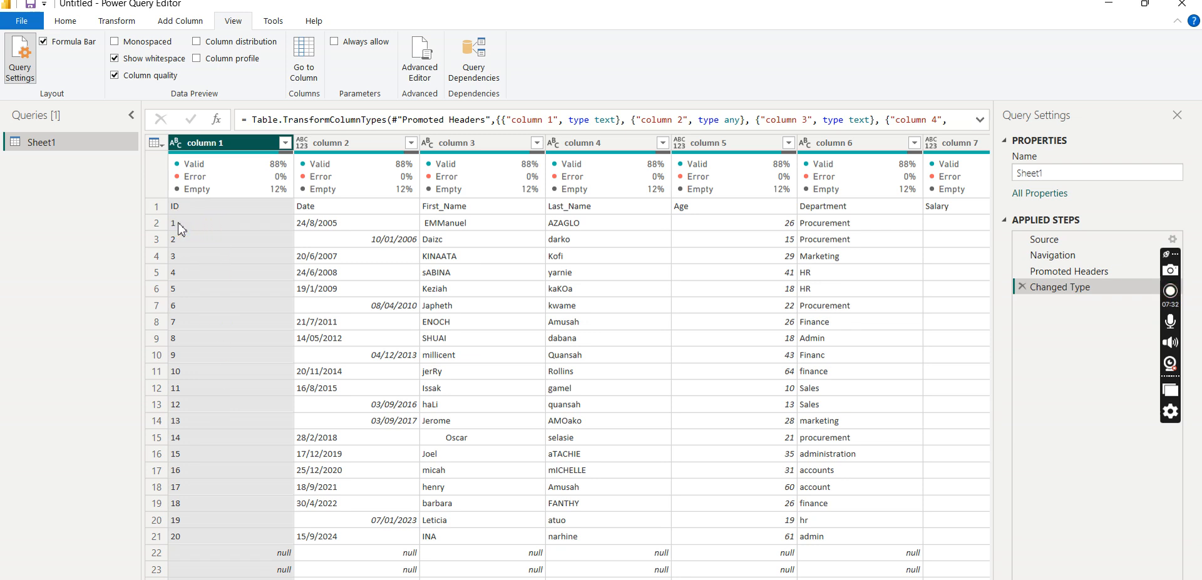
click(207, 216)
click(176, 143)
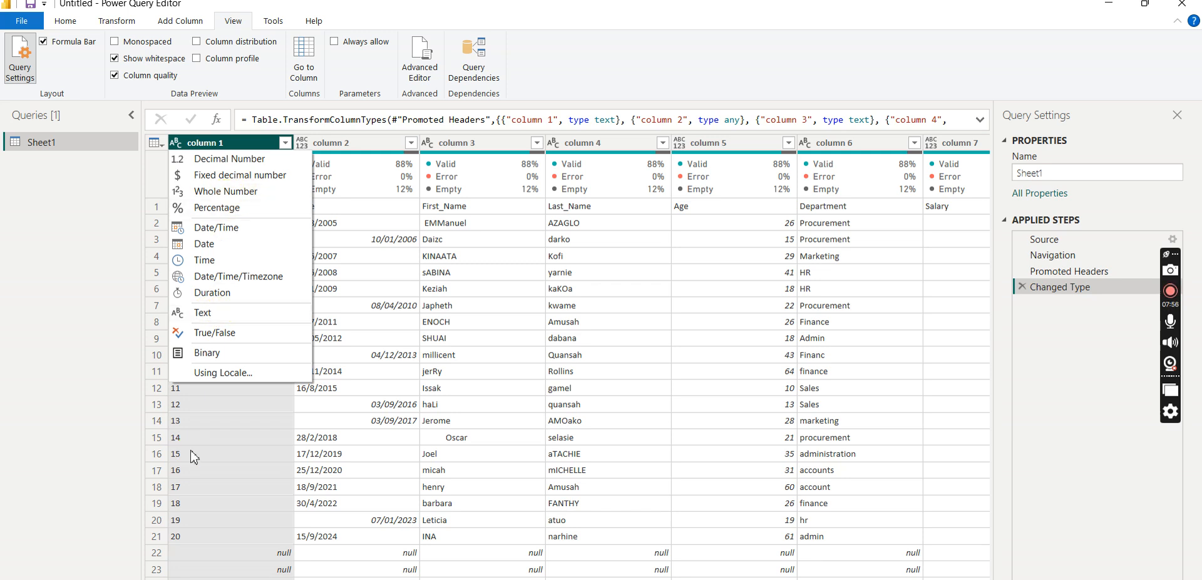
click(89, 413)
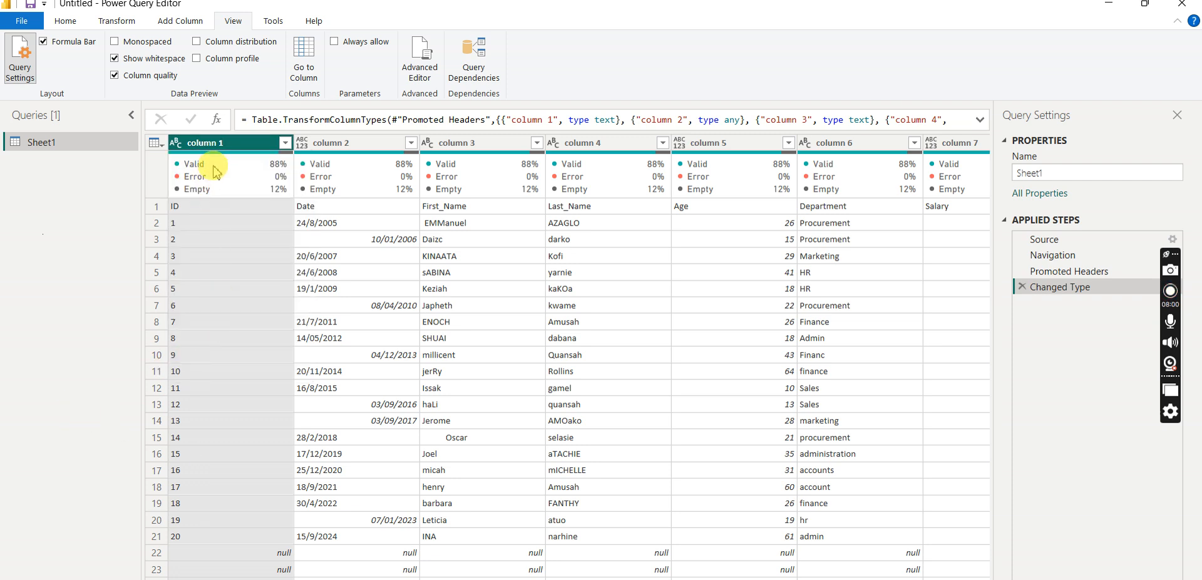
- Examine the null rows at the end of the table in columns 1 and 6, and reselect column 1
mouse_move(217, 182)
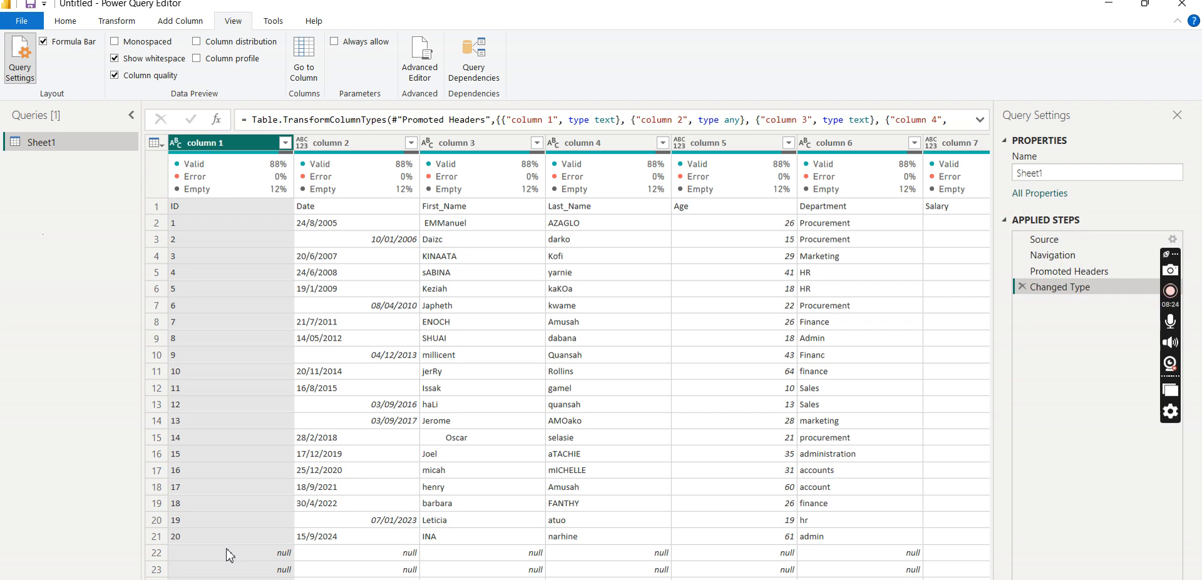
click(201, 555)
click(843, 553)
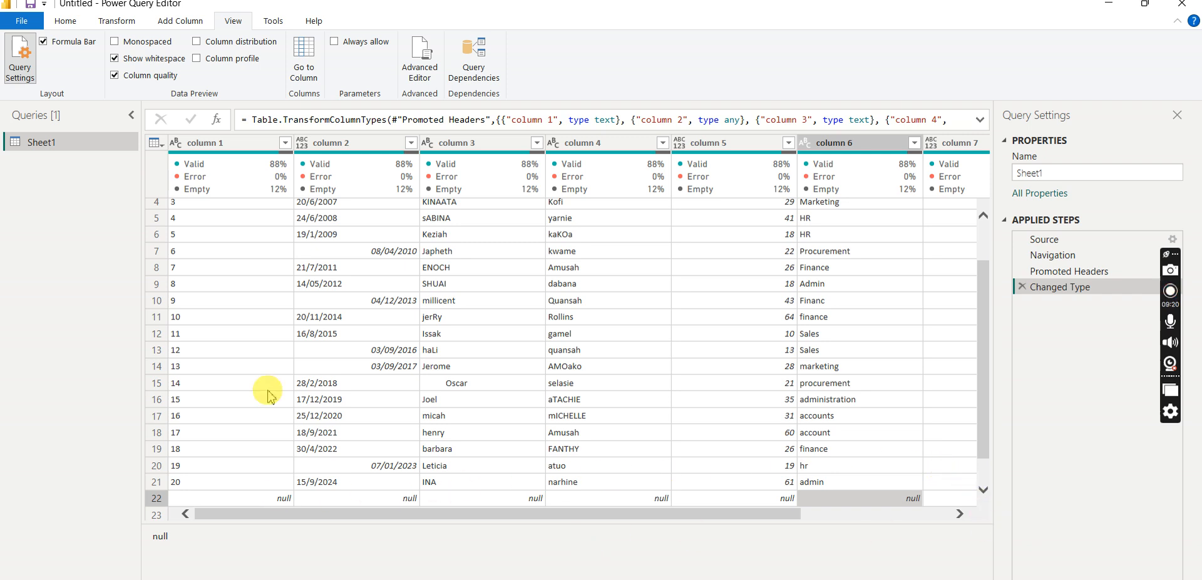
click(240, 143)
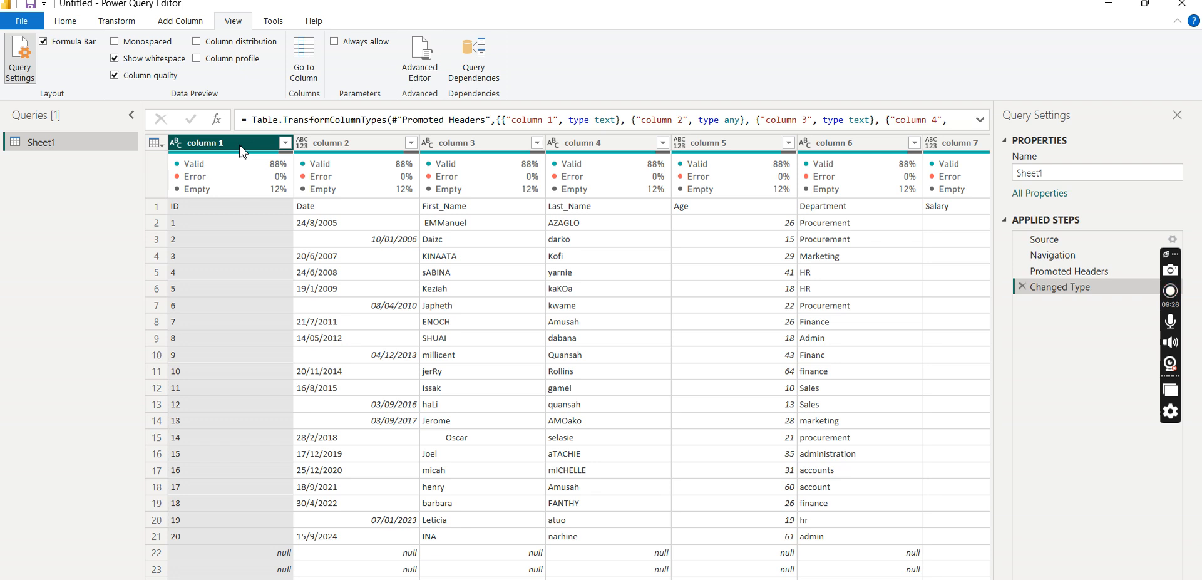
click(287, 143)
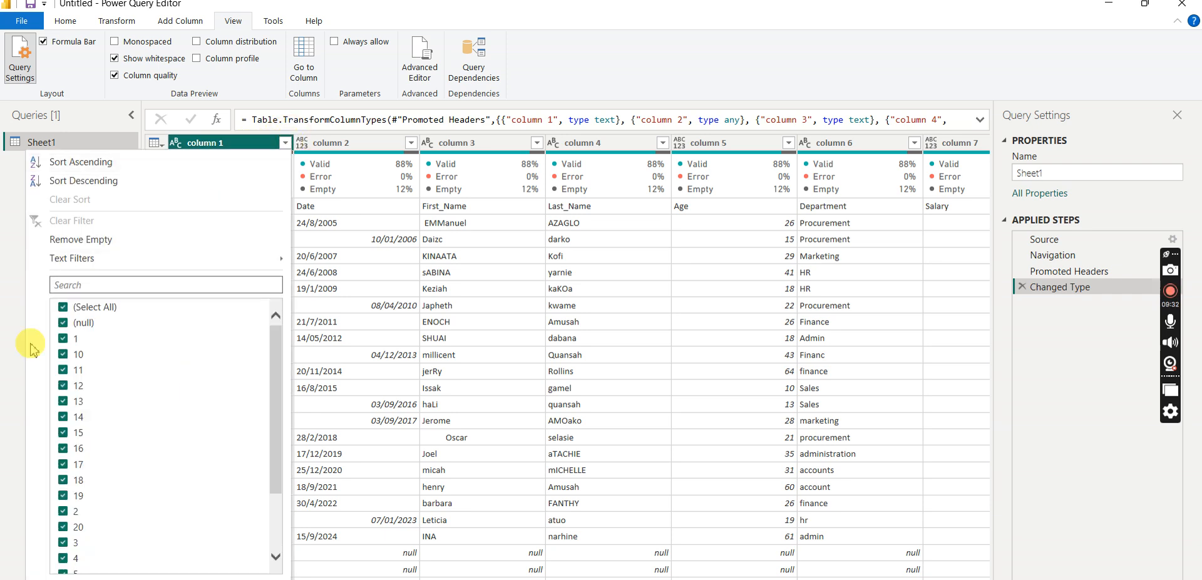
click(63, 307)
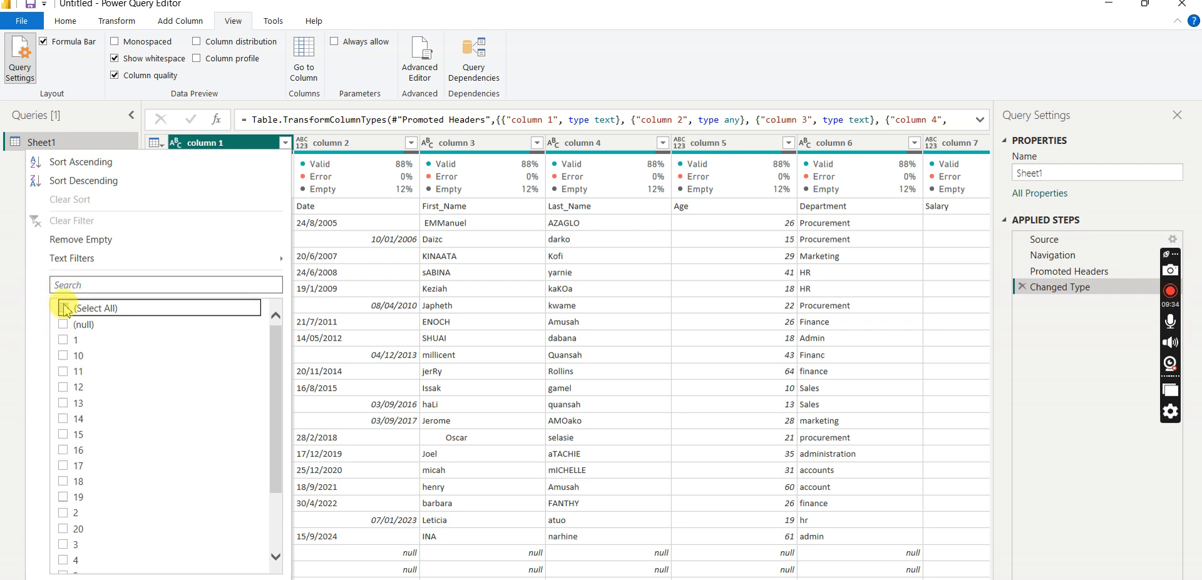
click(64, 324)
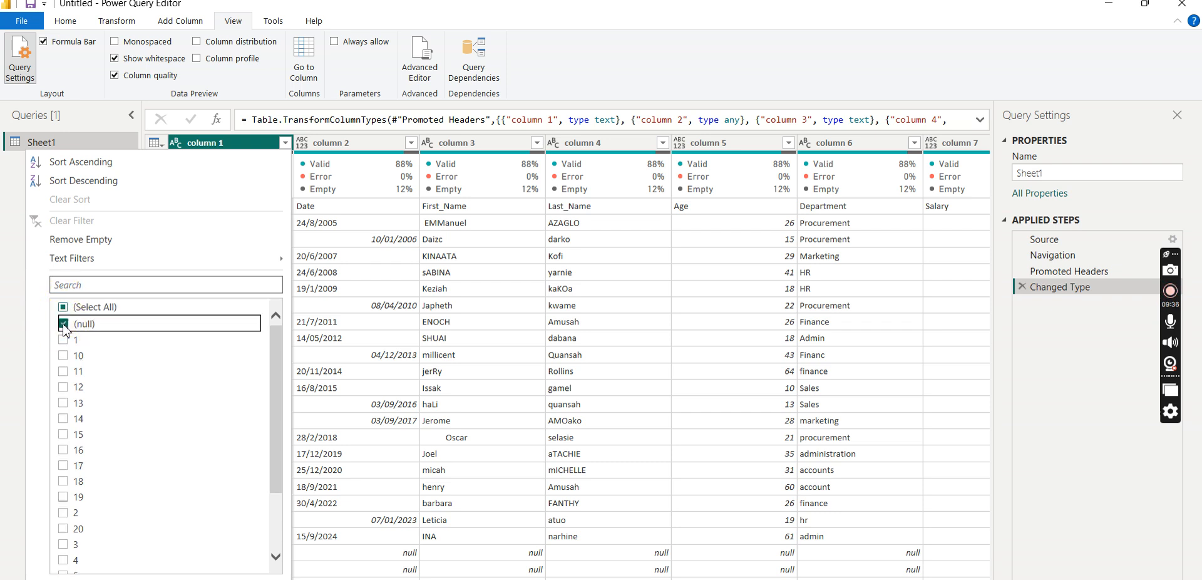
click(288, 147)
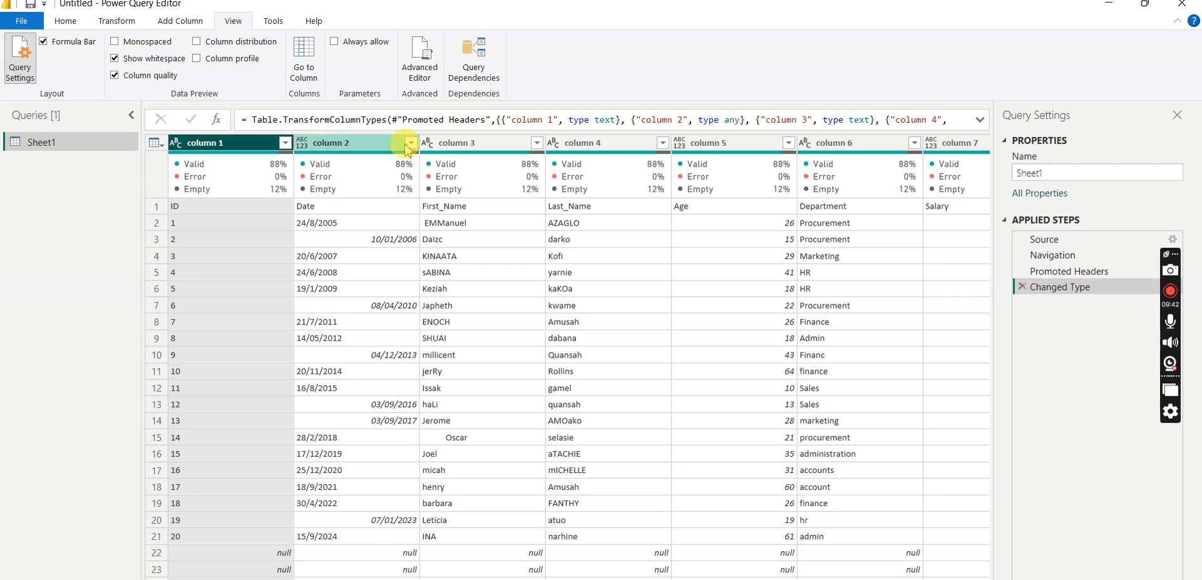
click(584, 144)
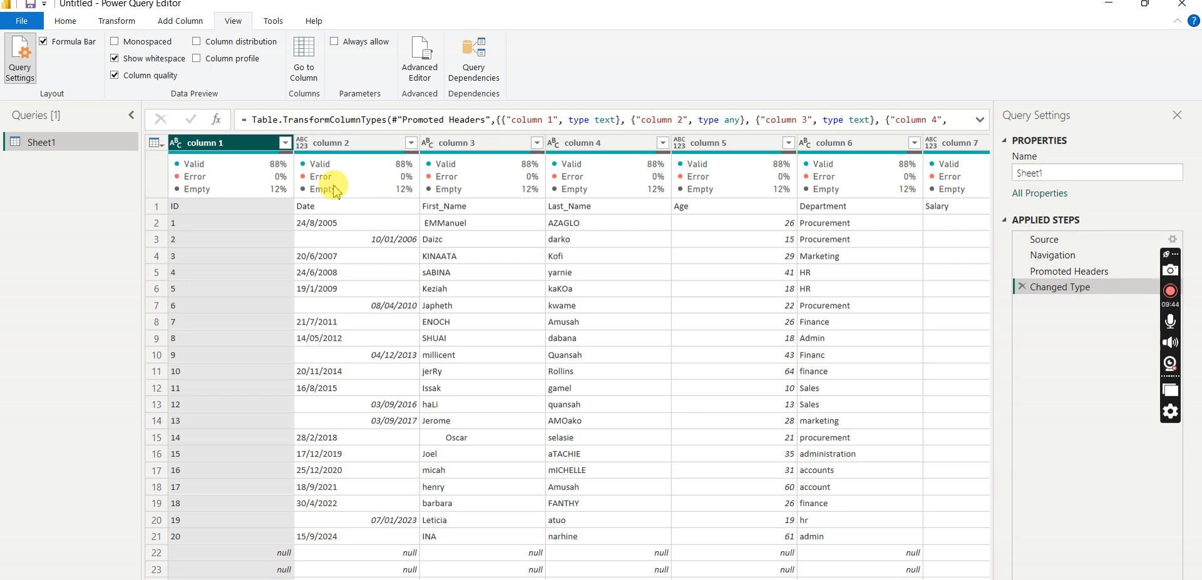
- Remove the empty rows based on column 1 and recheck which values its filter still includes
click(285, 143)
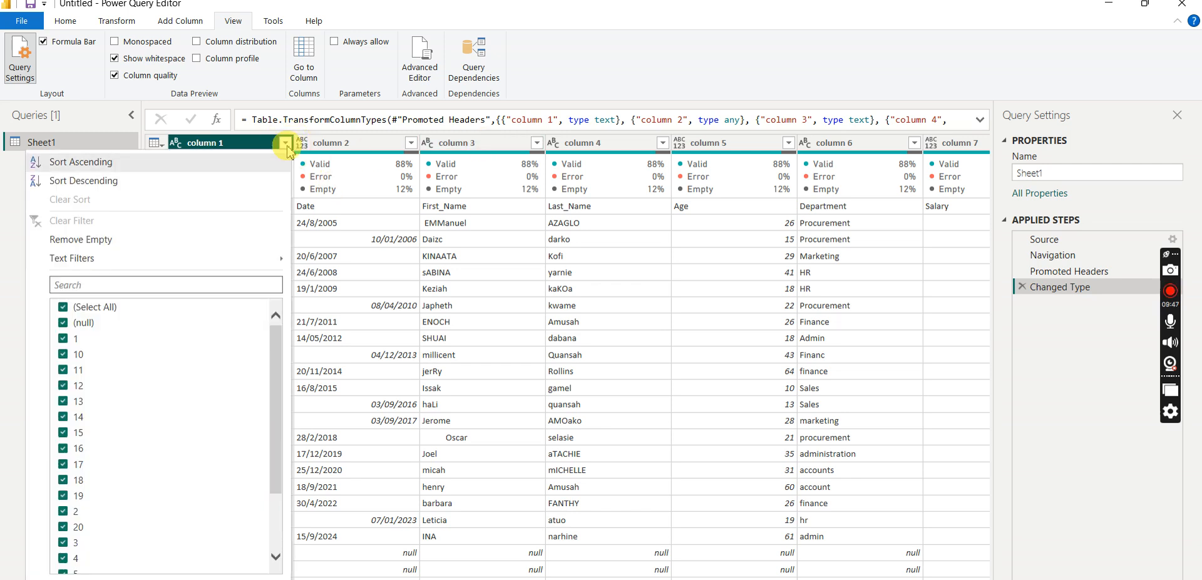
click(63, 308)
click(64, 324)
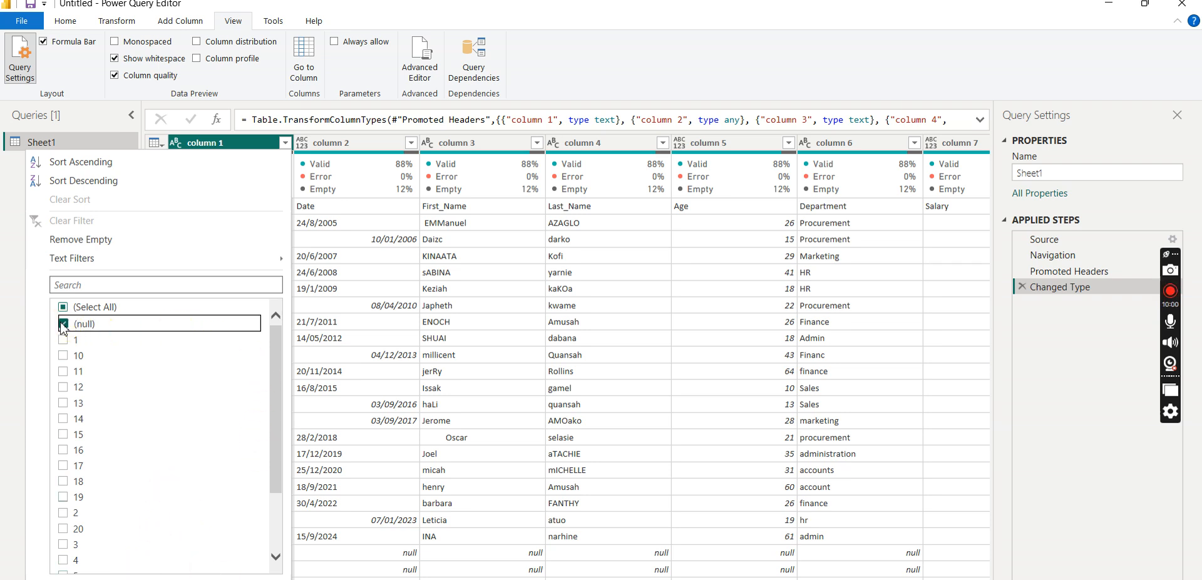
click(106, 240)
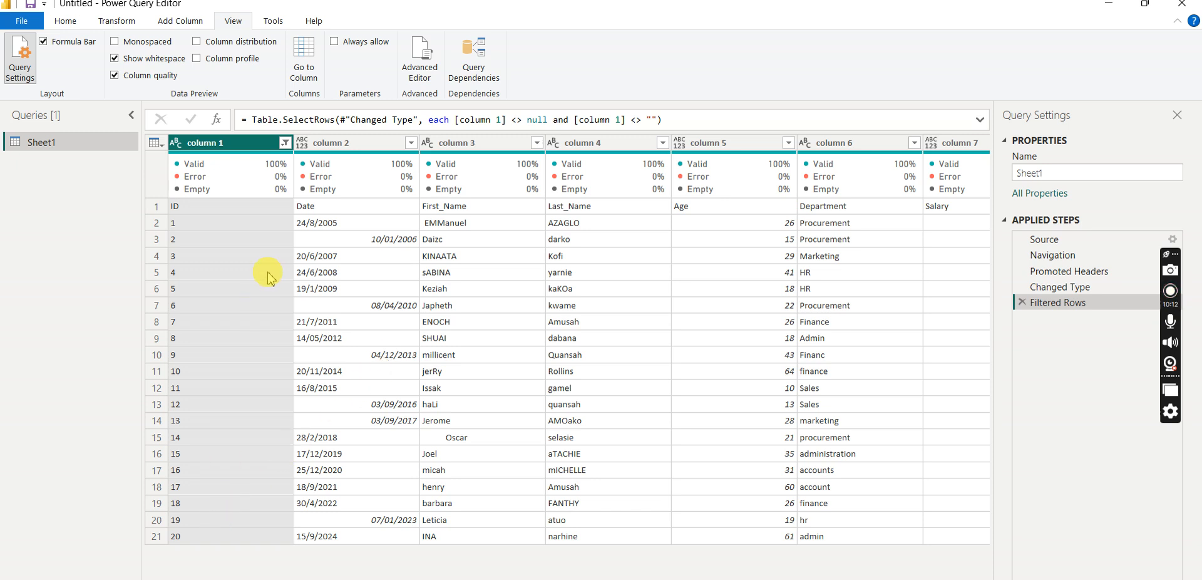
click(286, 146)
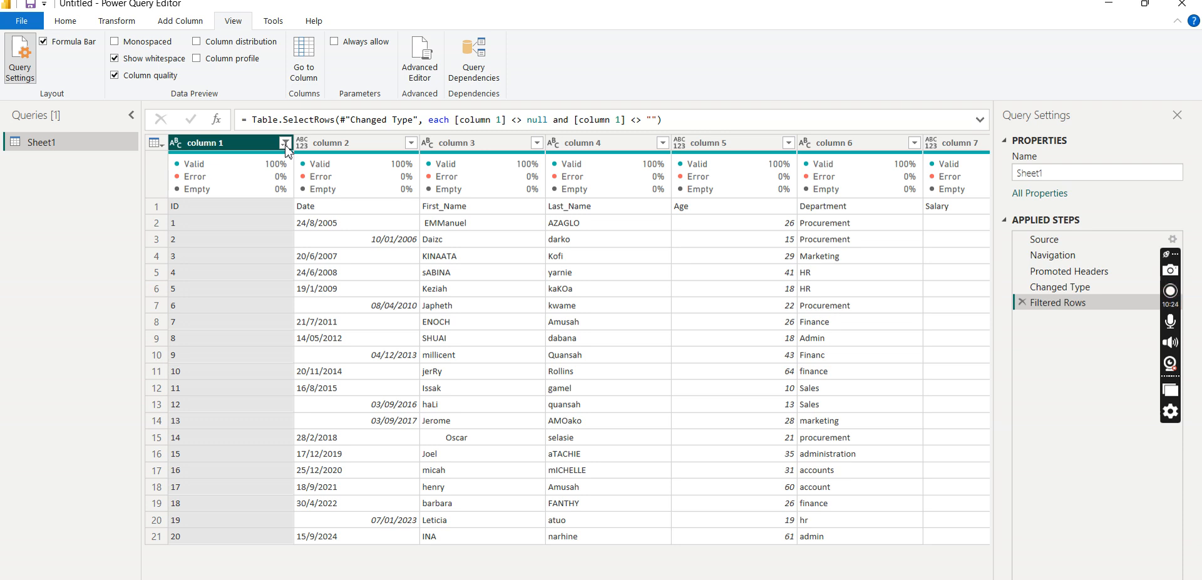
click(285, 144)
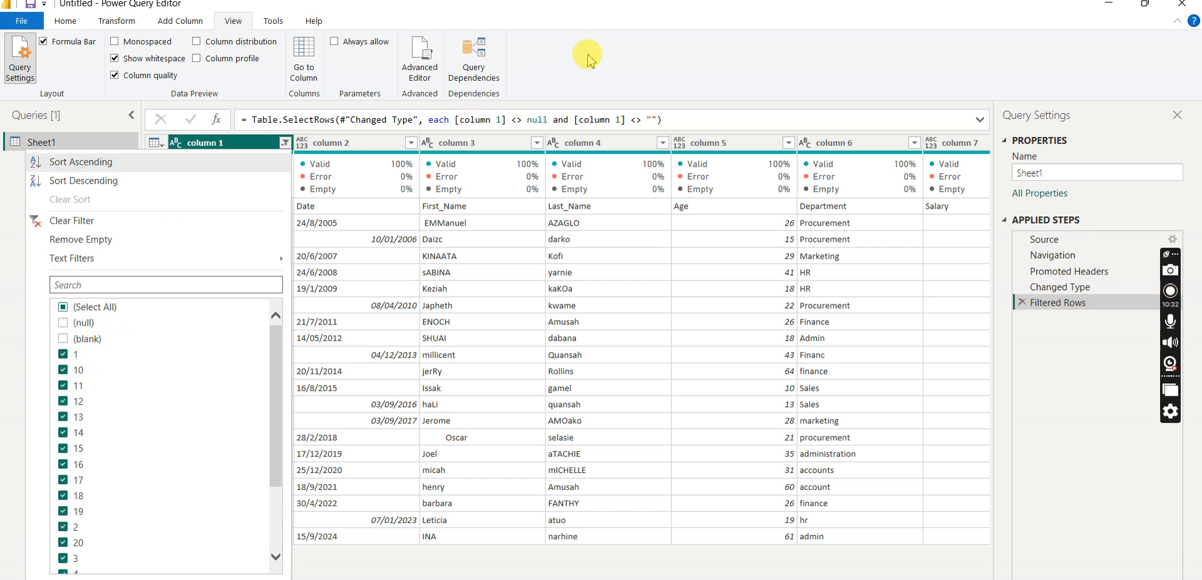
click(286, 144)
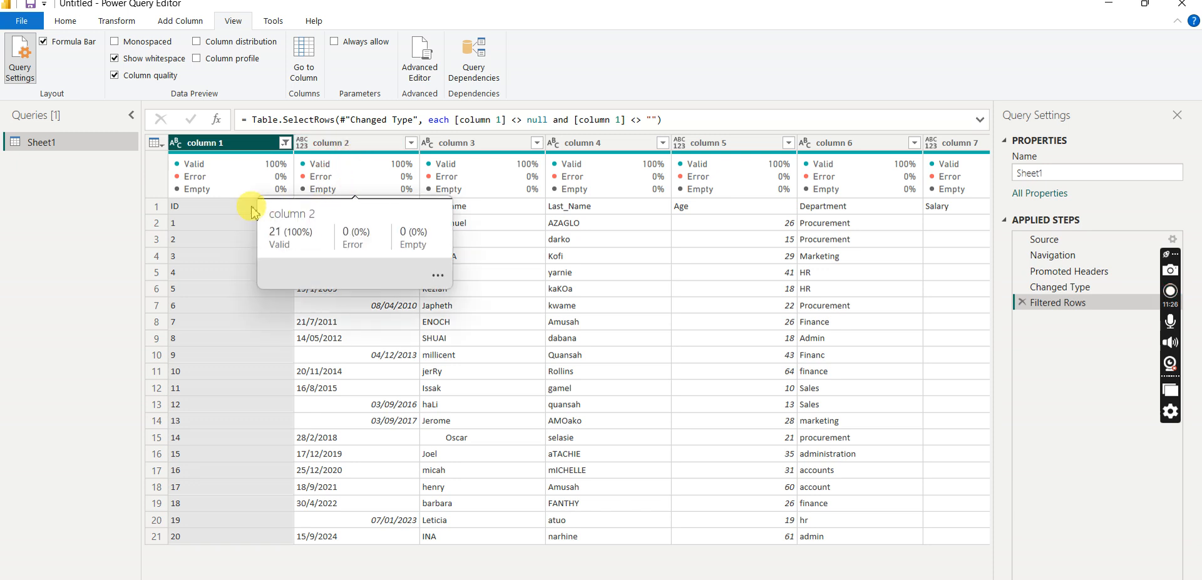
- Promote the first row to column headers, then review the ID column's available data types and select the Date column
click(66, 22)
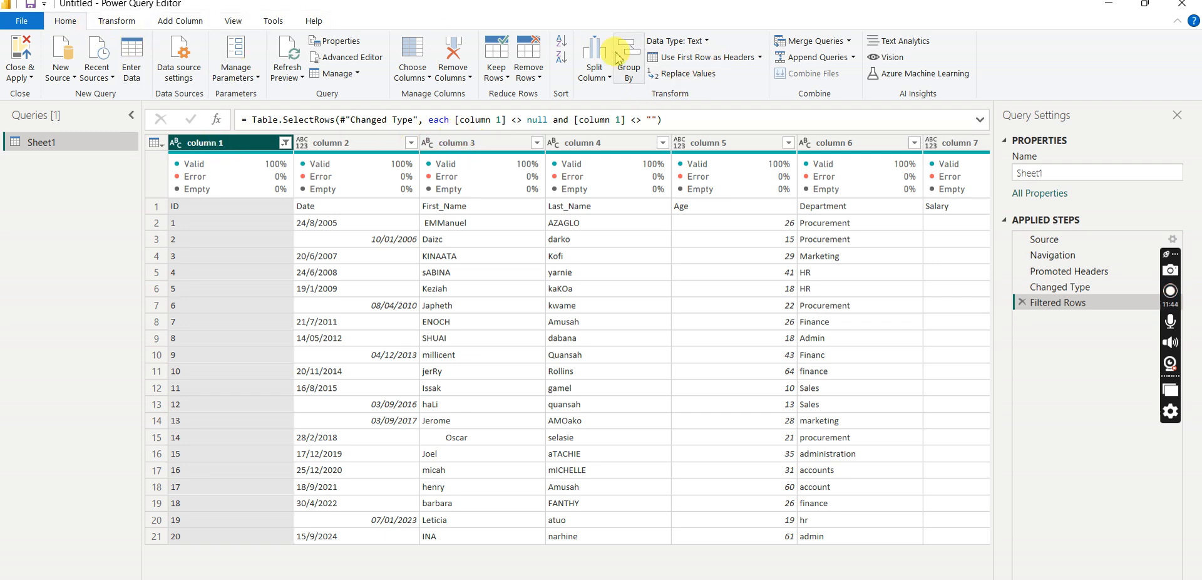
click(708, 62)
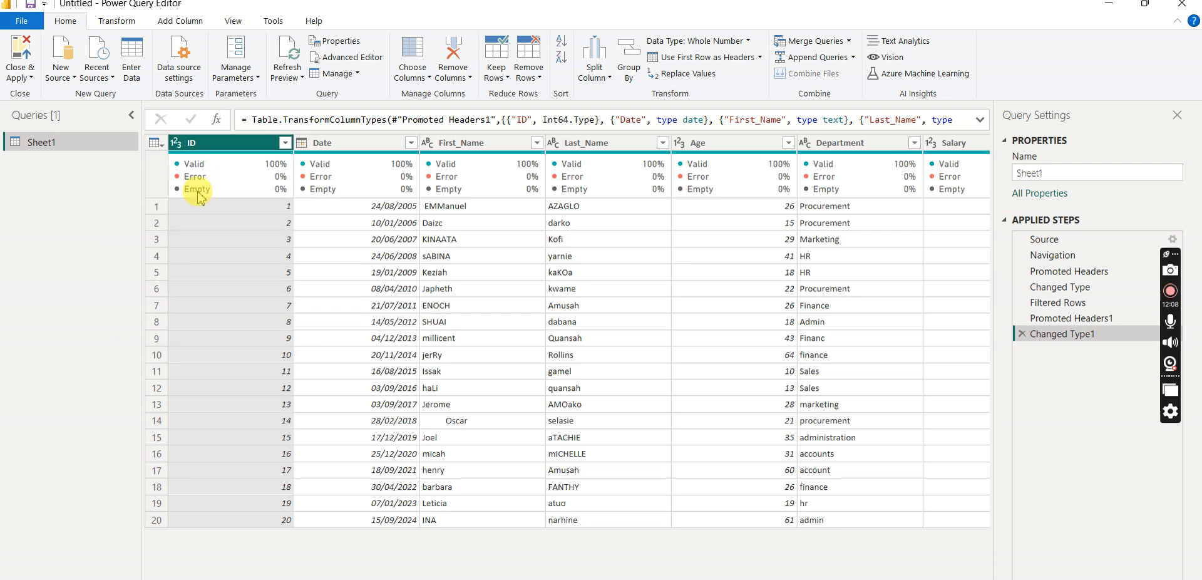
click(176, 145)
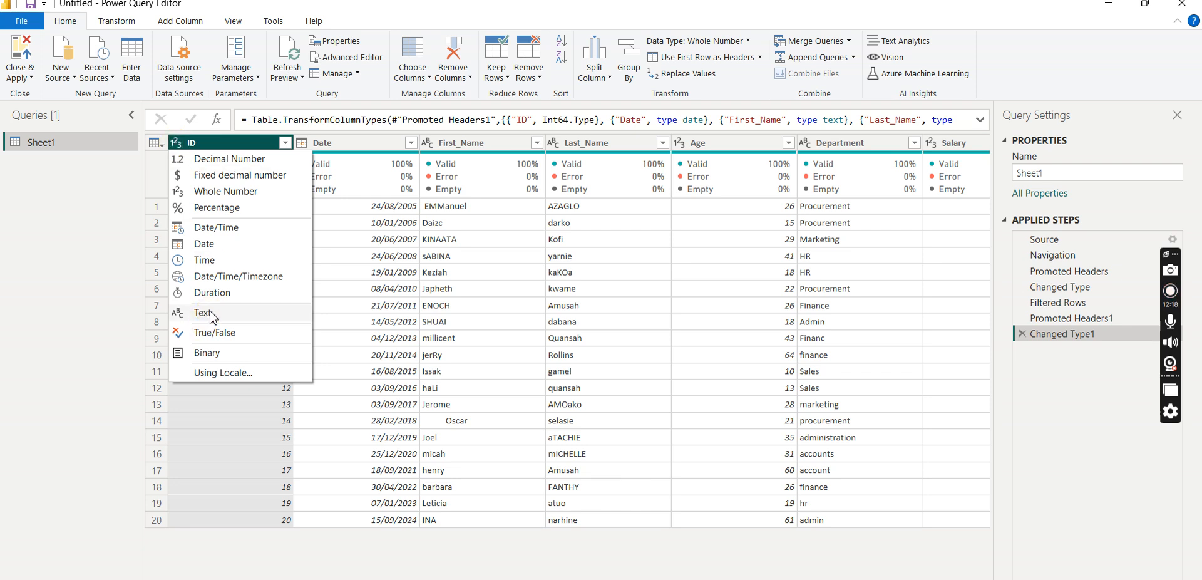
click(229, 142)
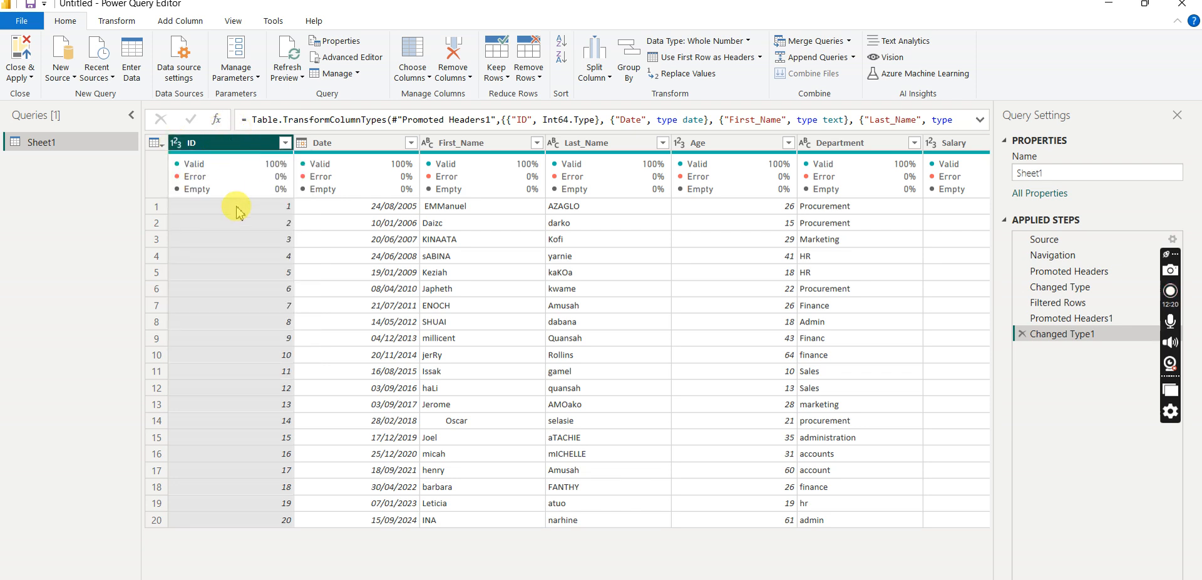
mouse_move(206, 164)
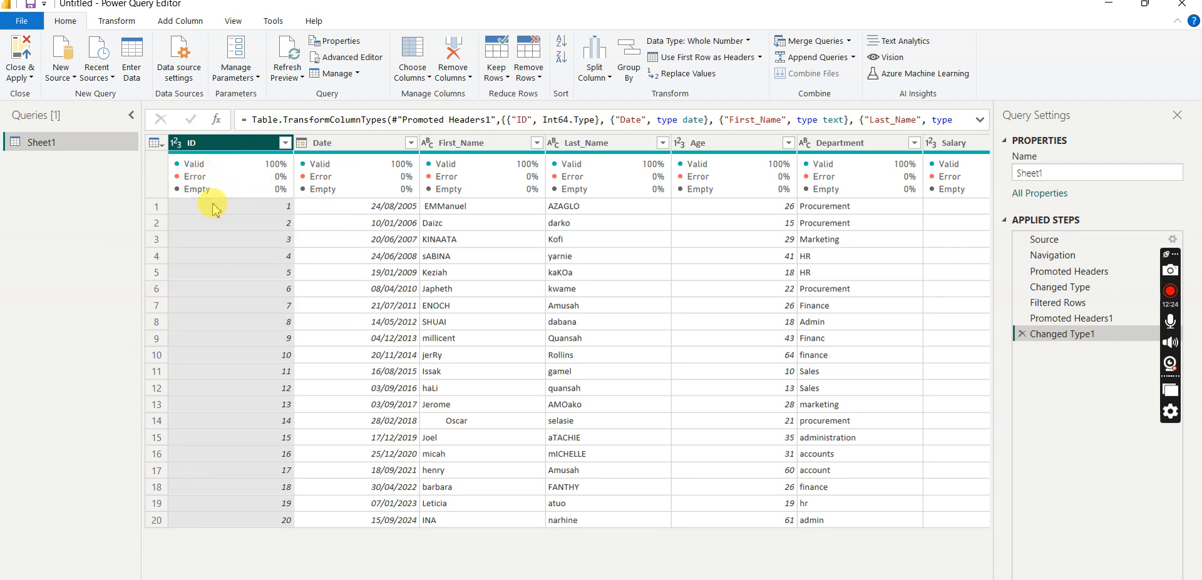
click(263, 257)
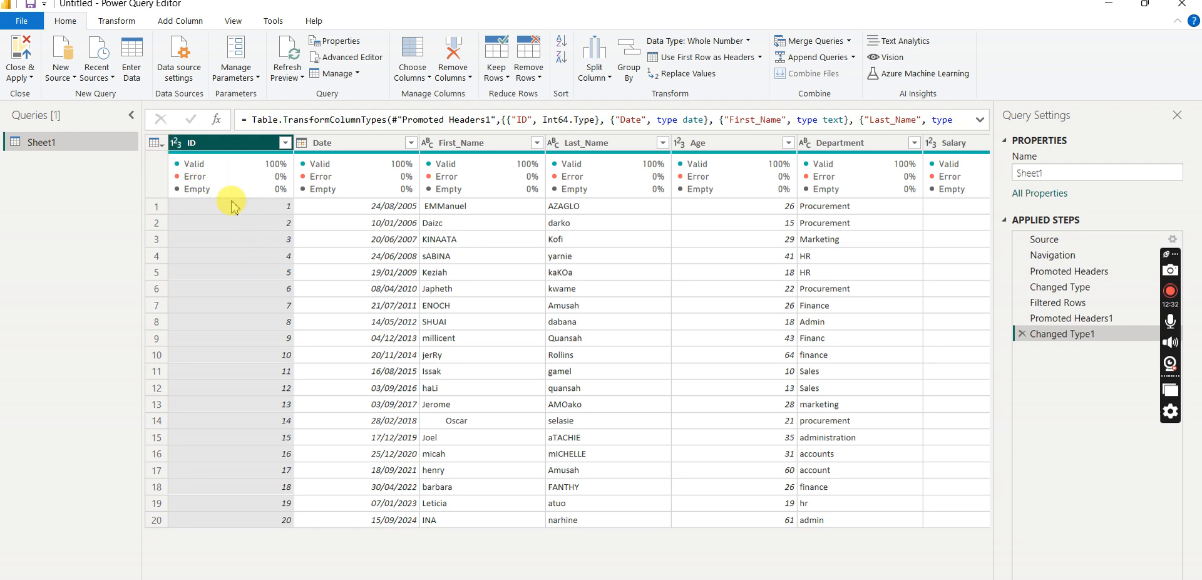
click(173, 146)
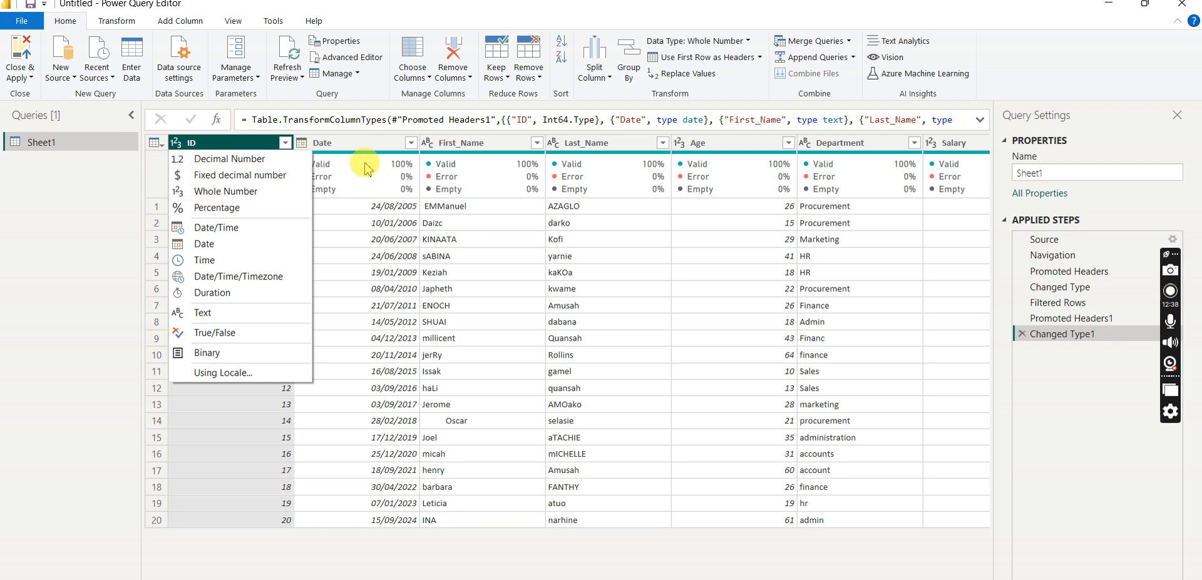
click(377, 148)
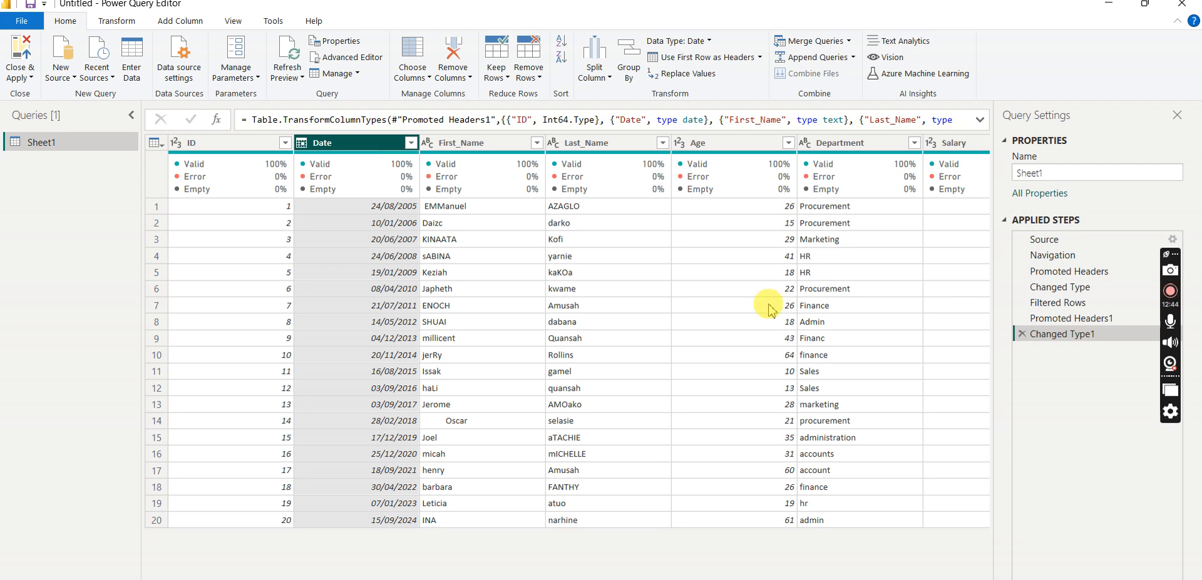
- Delete the automatic Changed Type1 step and set the ID column's data type to Whole Number
click(1021, 334)
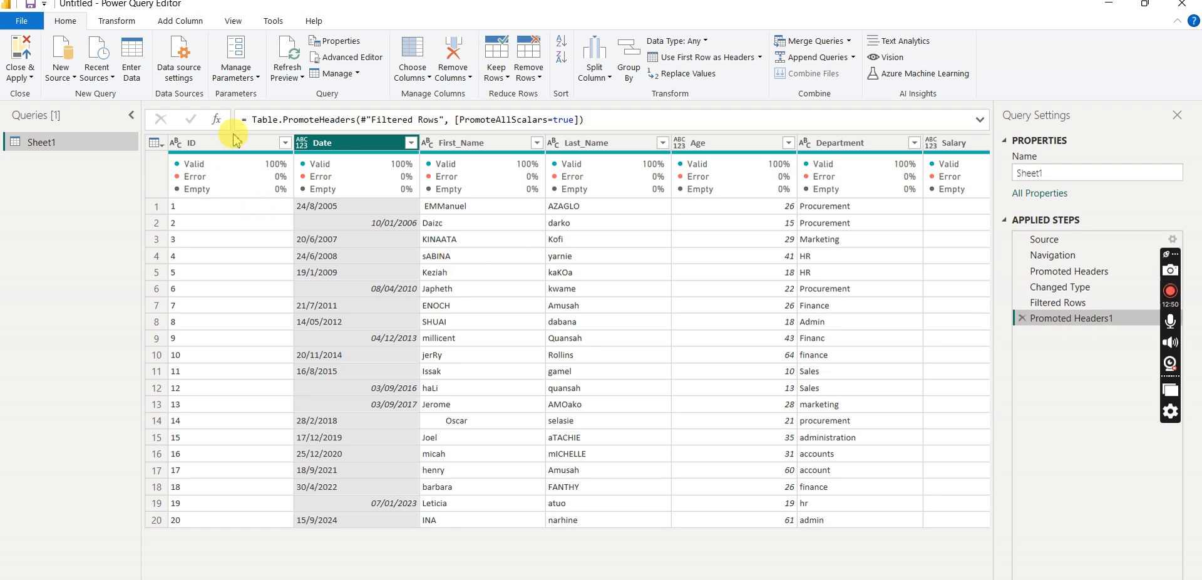
mouse_move(317, 182)
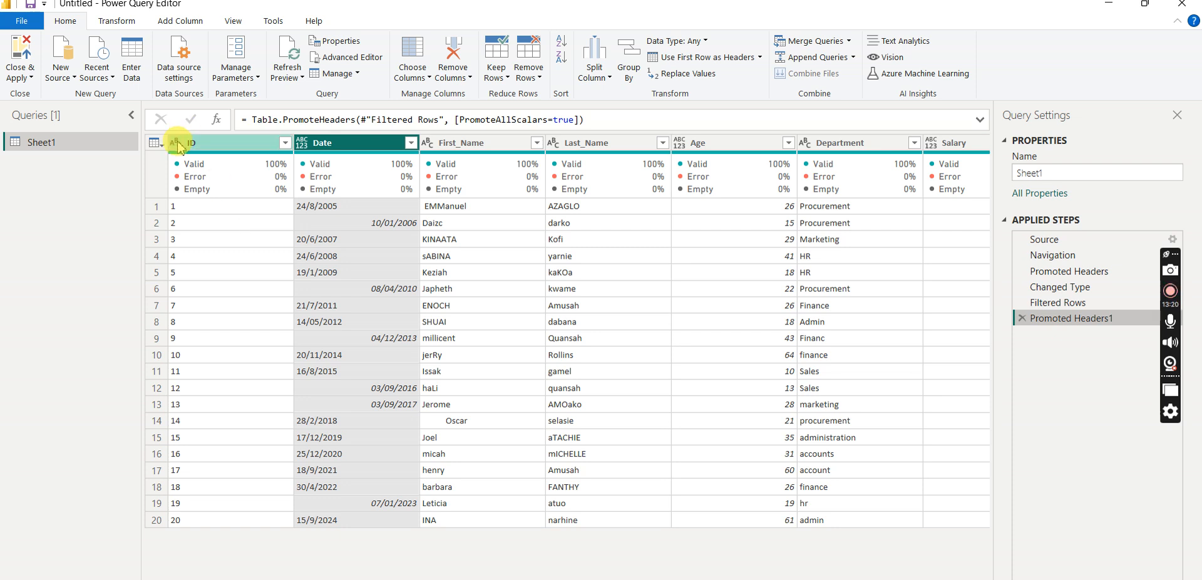
click(179, 145)
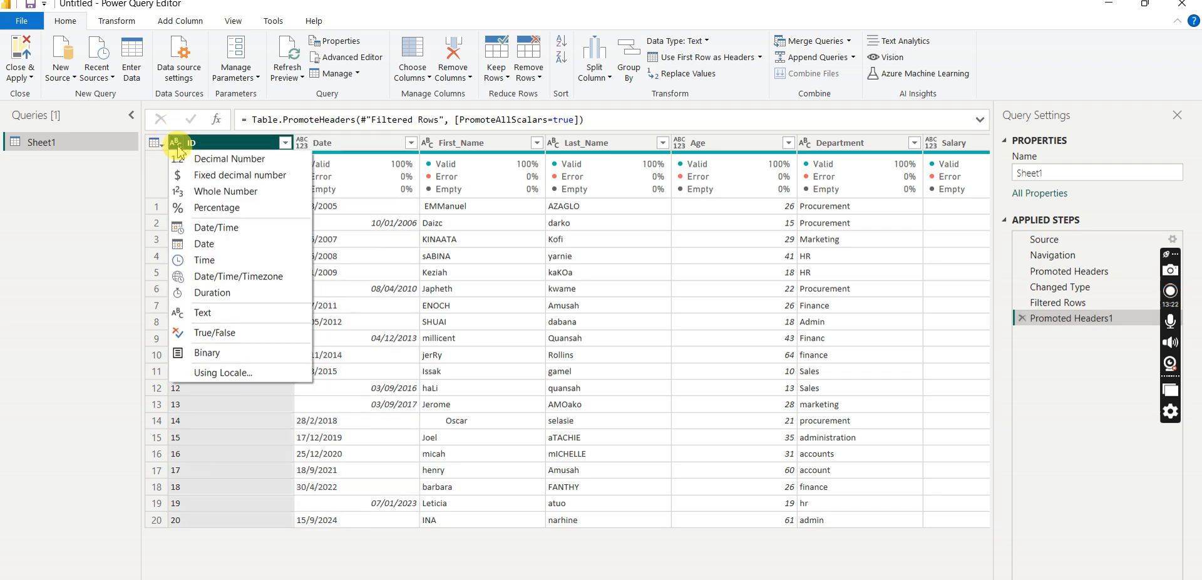
click(230, 191)
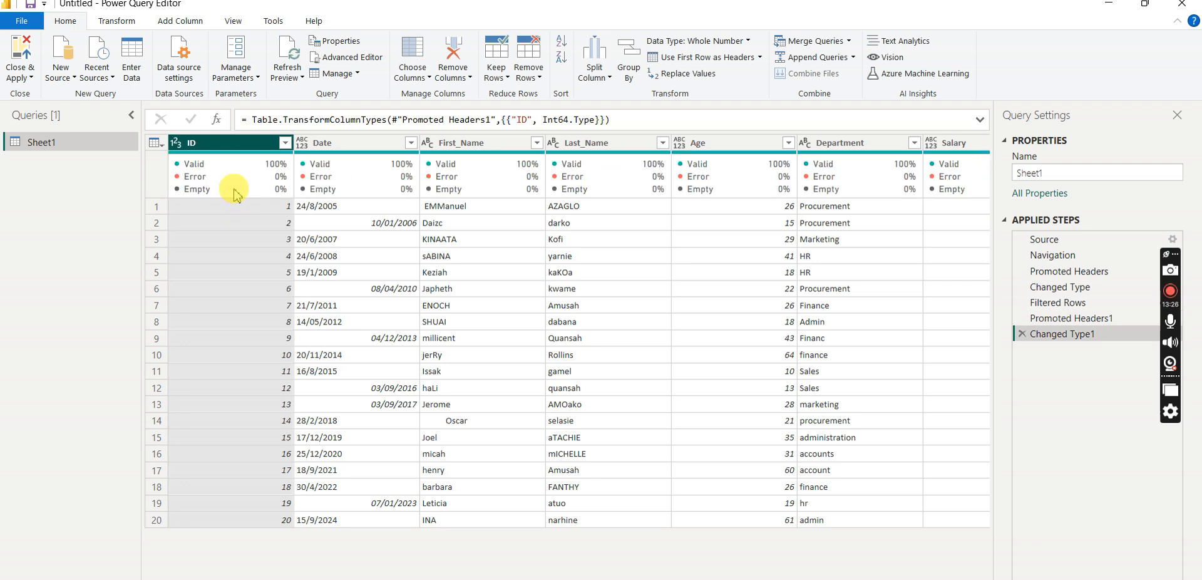
- Set the Date column's data type to Date
click(348, 146)
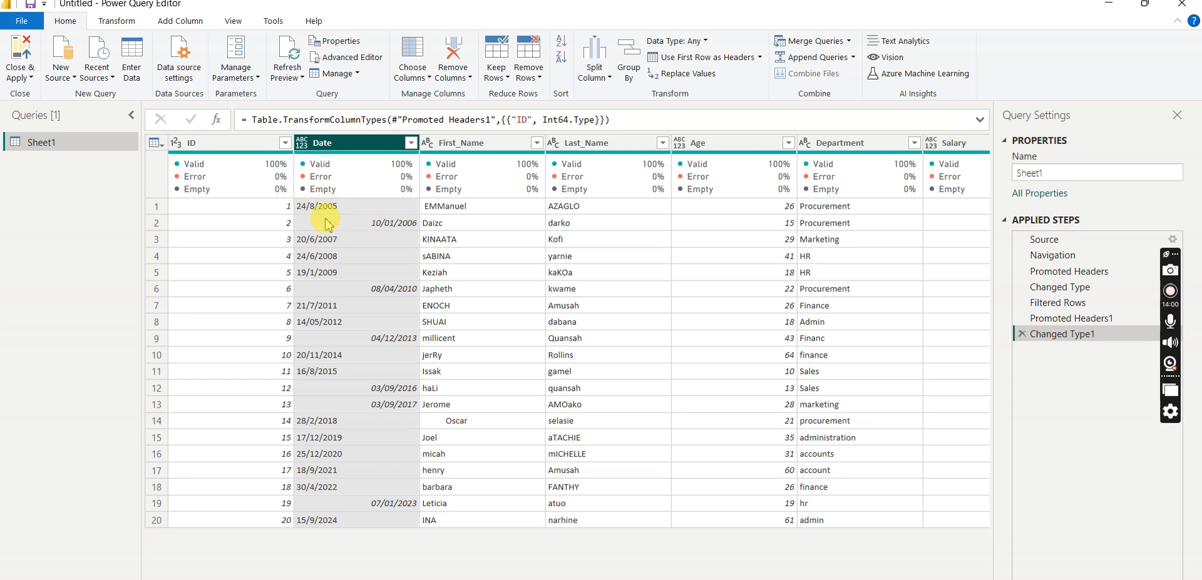
click(303, 143)
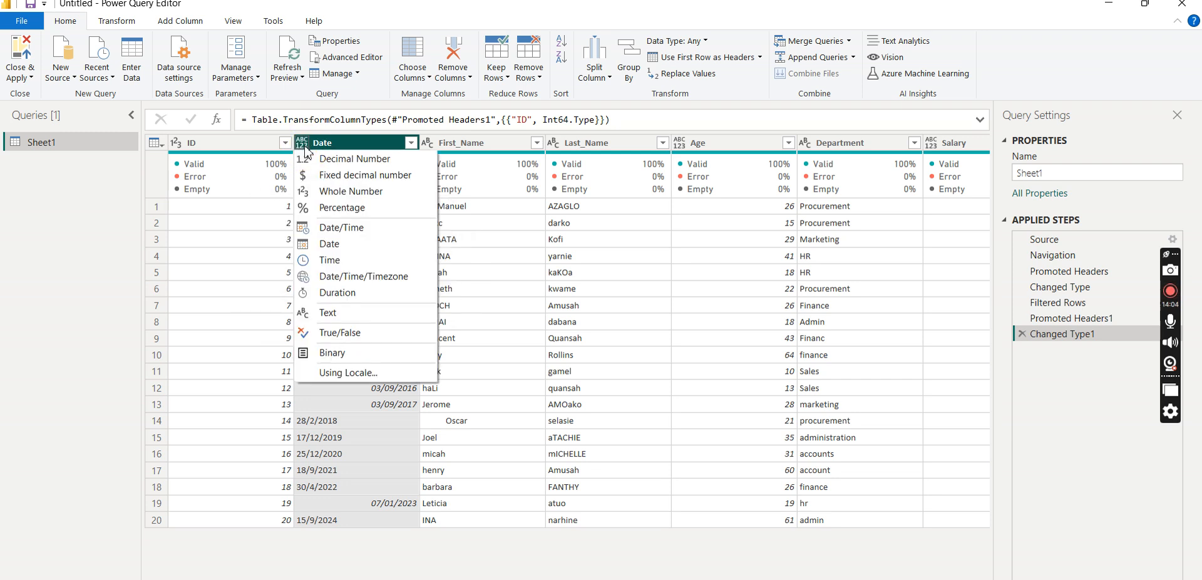
click(338, 244)
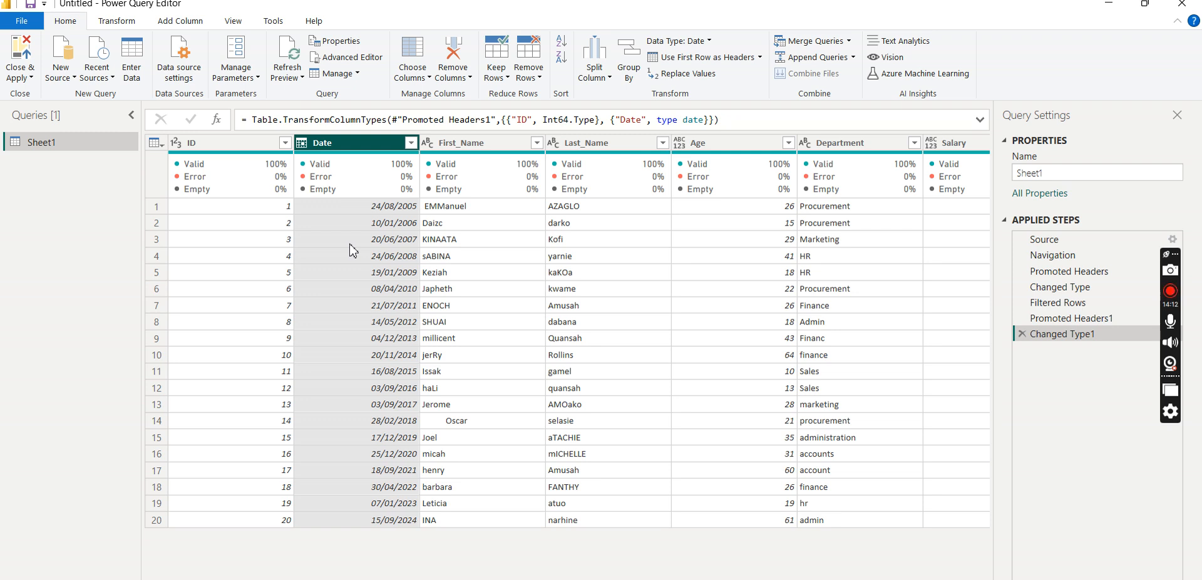
- Examine the First_Name and Last_Name columns for inconsistent capitalisation and extra spaces, including the indented first name in row 14
click(506, 143)
click(594, 143)
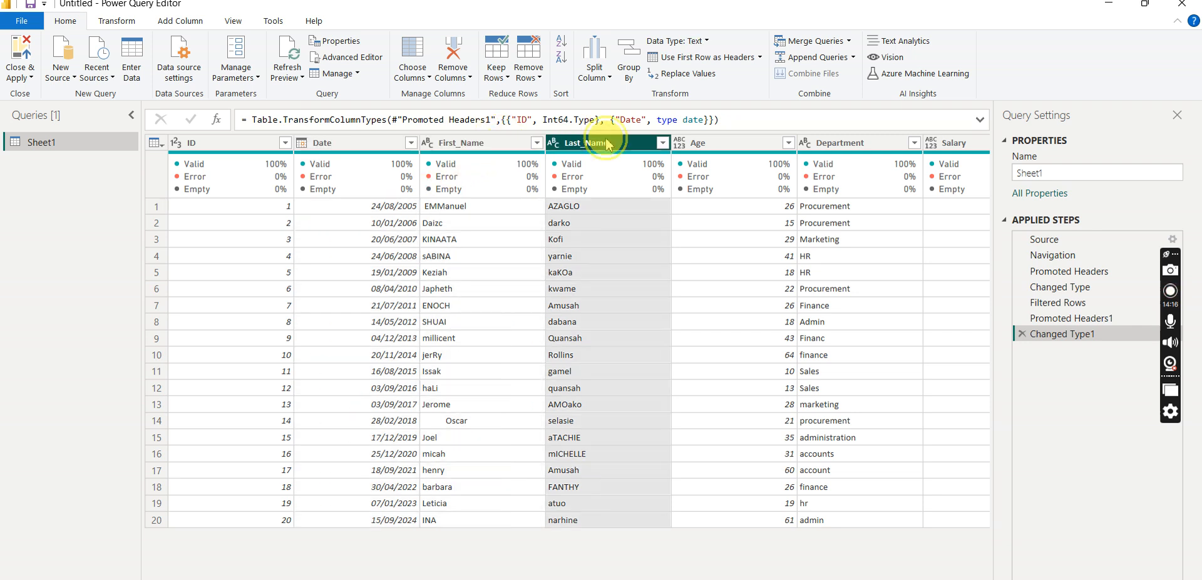
click(503, 145)
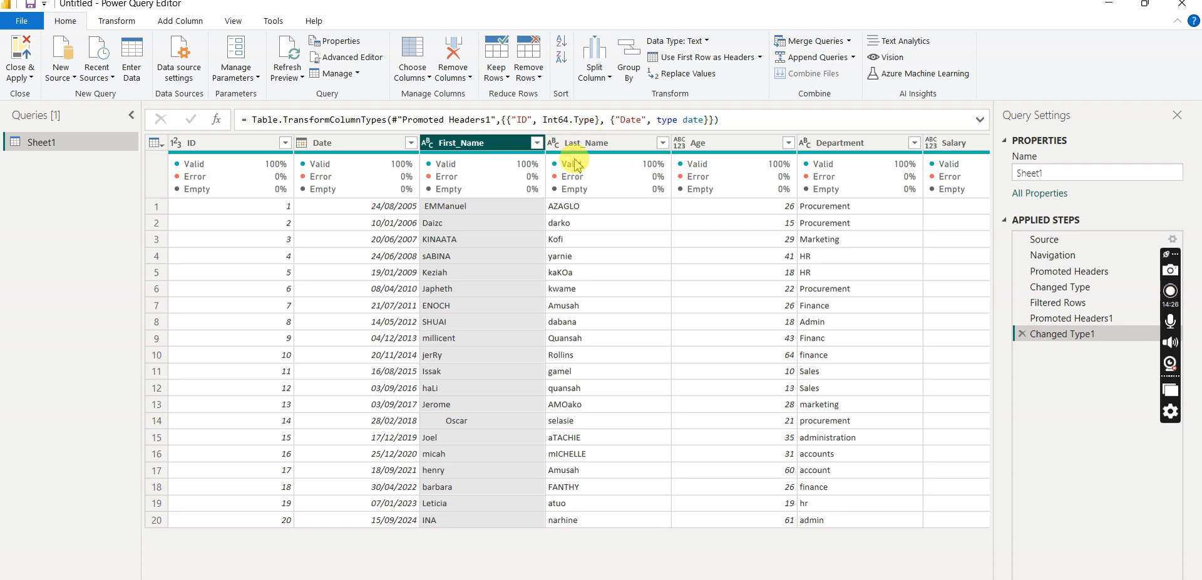
mouse_move(571, 167)
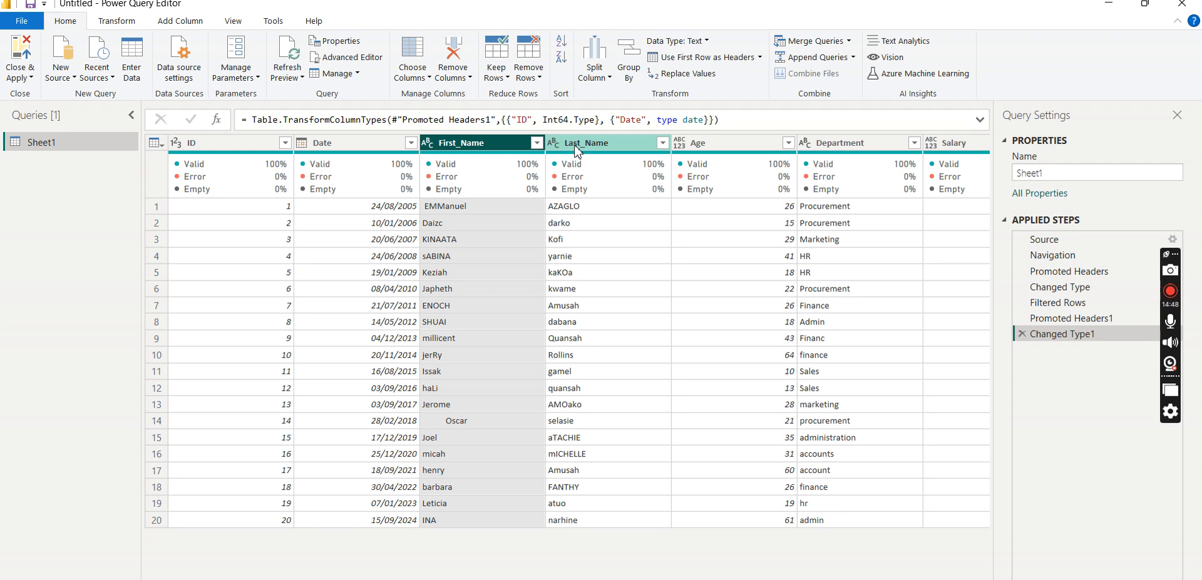
click(468, 148)
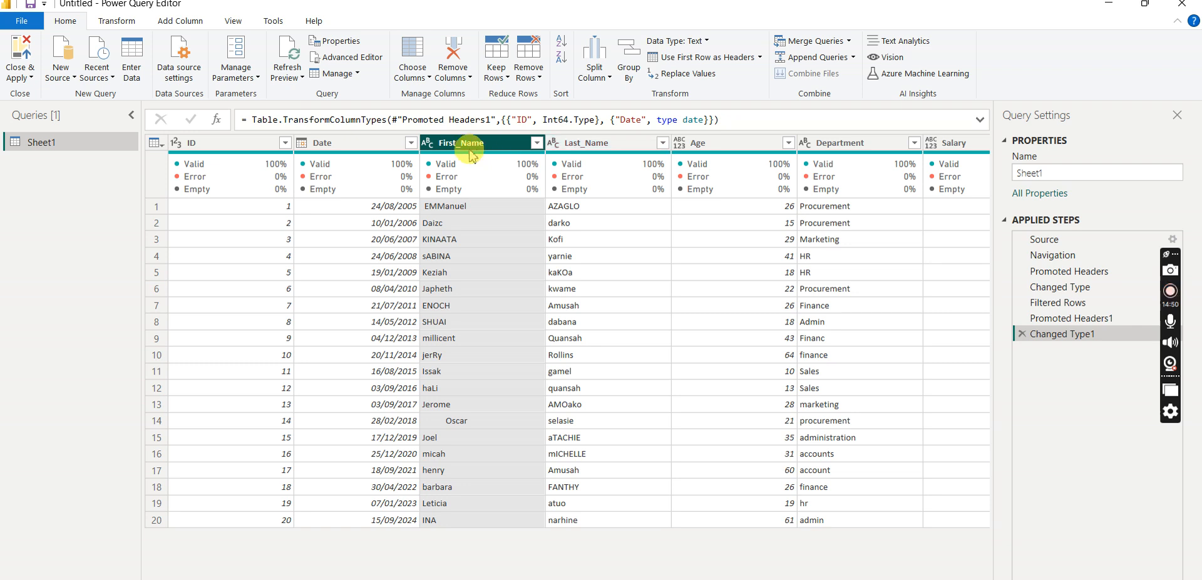
click(512, 148)
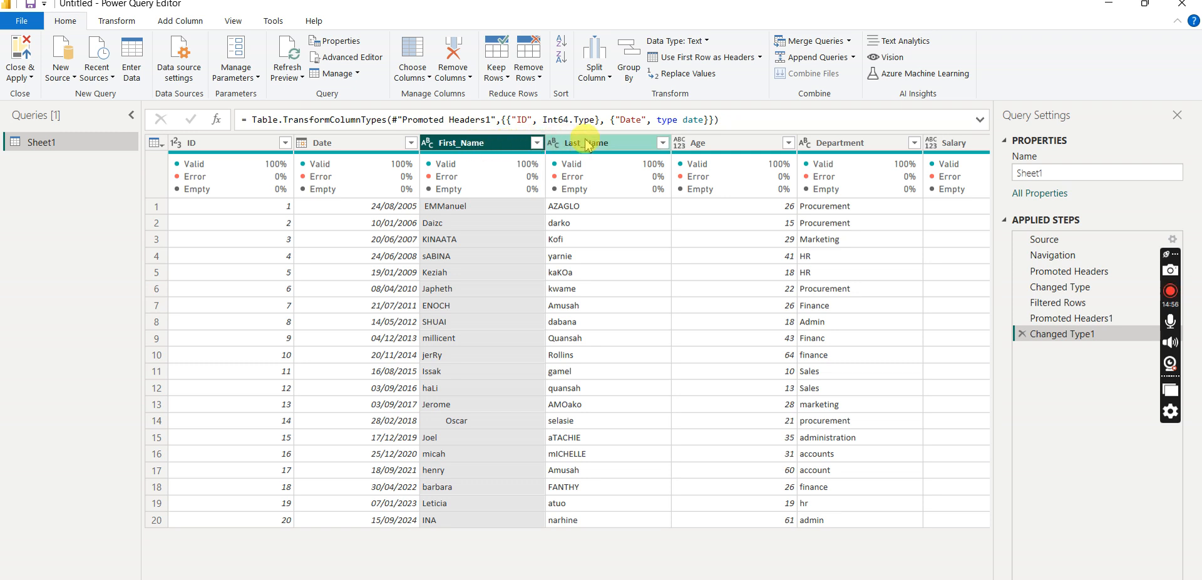
mouse_move(531, 158)
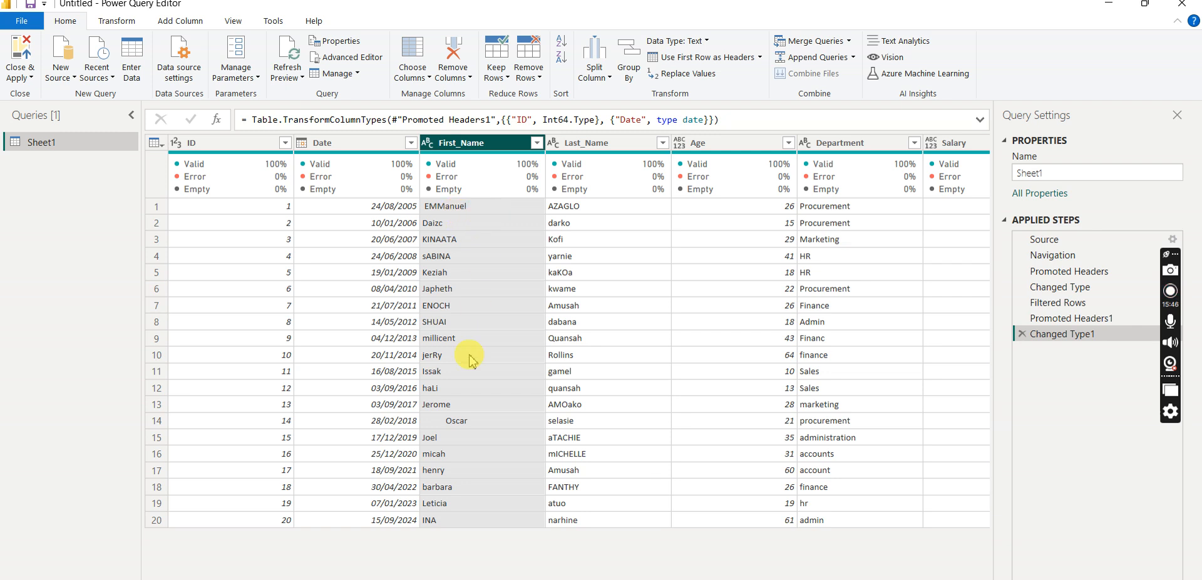
click(440, 424)
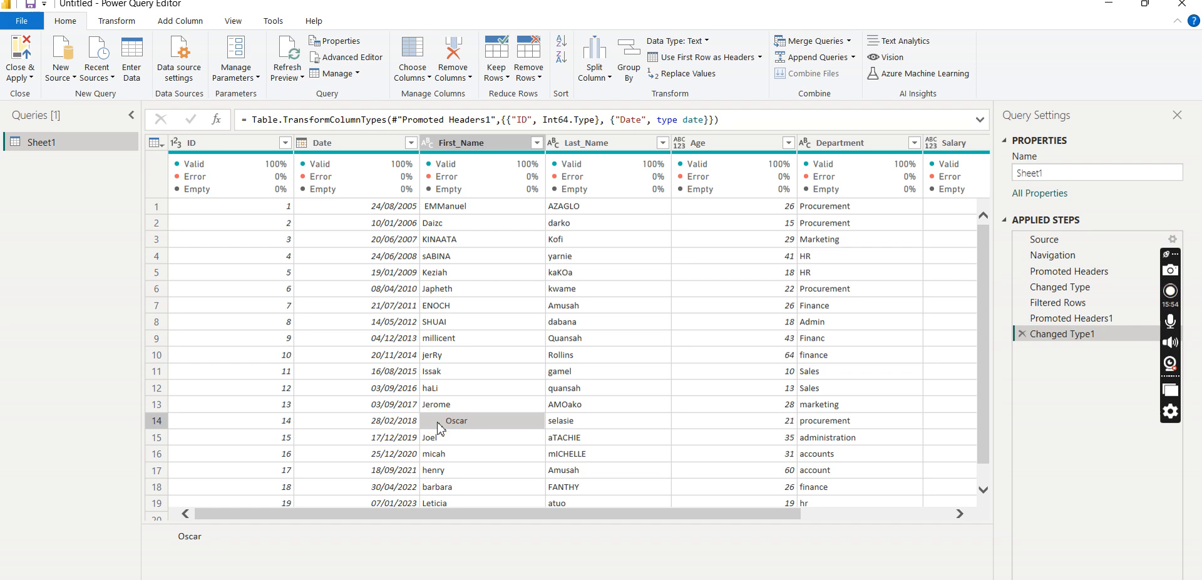
- Start merging the First_Name and Last_Name columns, using a custom separator consisting of a single space
click(502, 144)
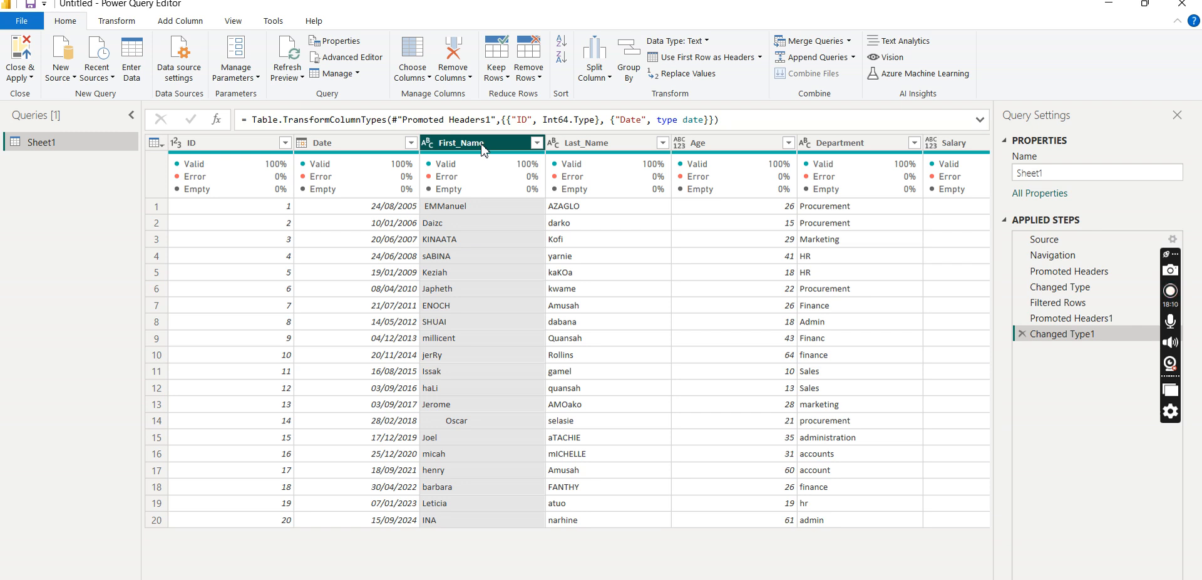
ctrl+click(602, 143)
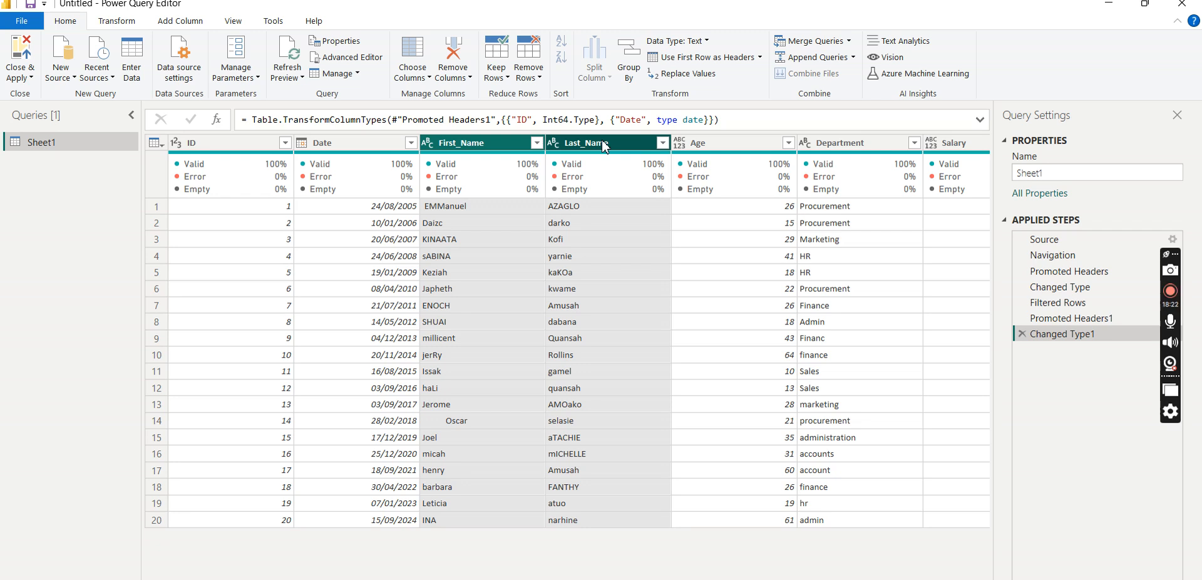
right_click(469, 143)
click(466, 143)
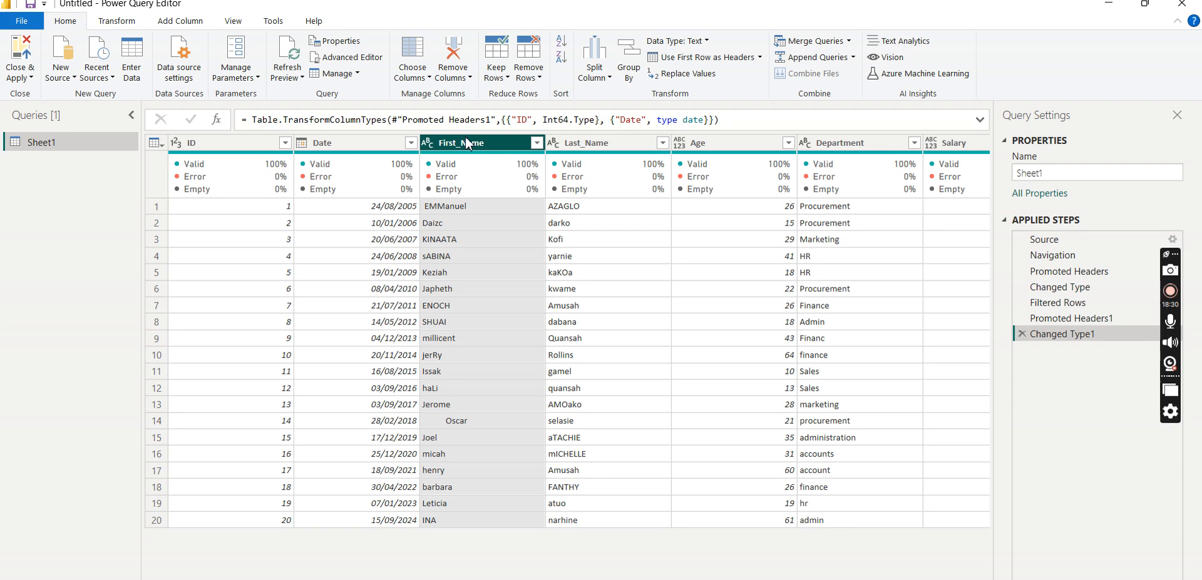
ctrl+click(613, 145)
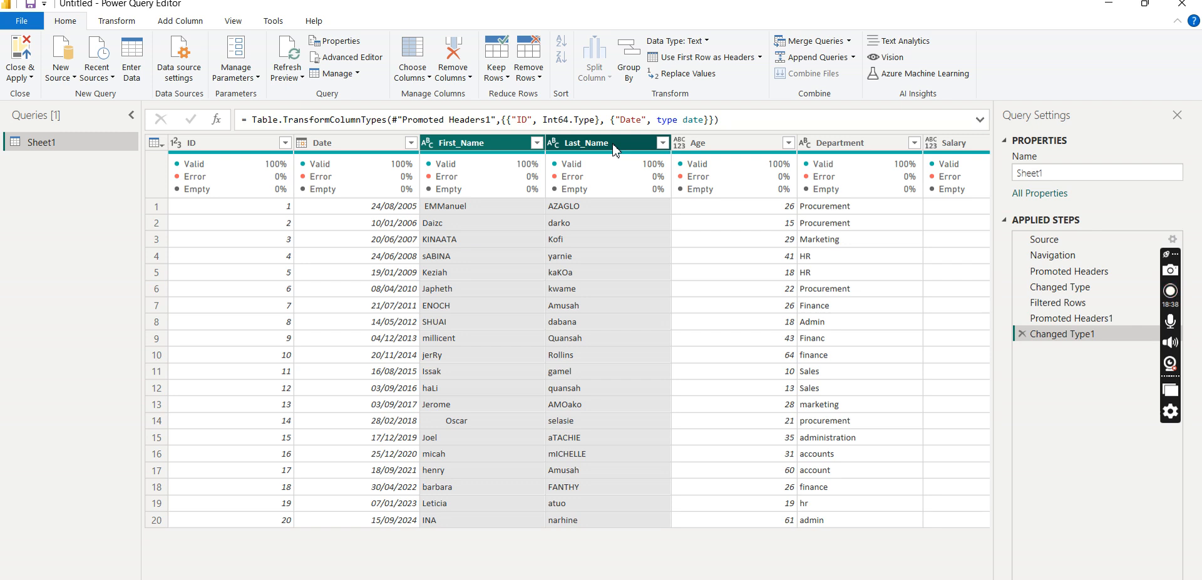
right_click(614, 149)
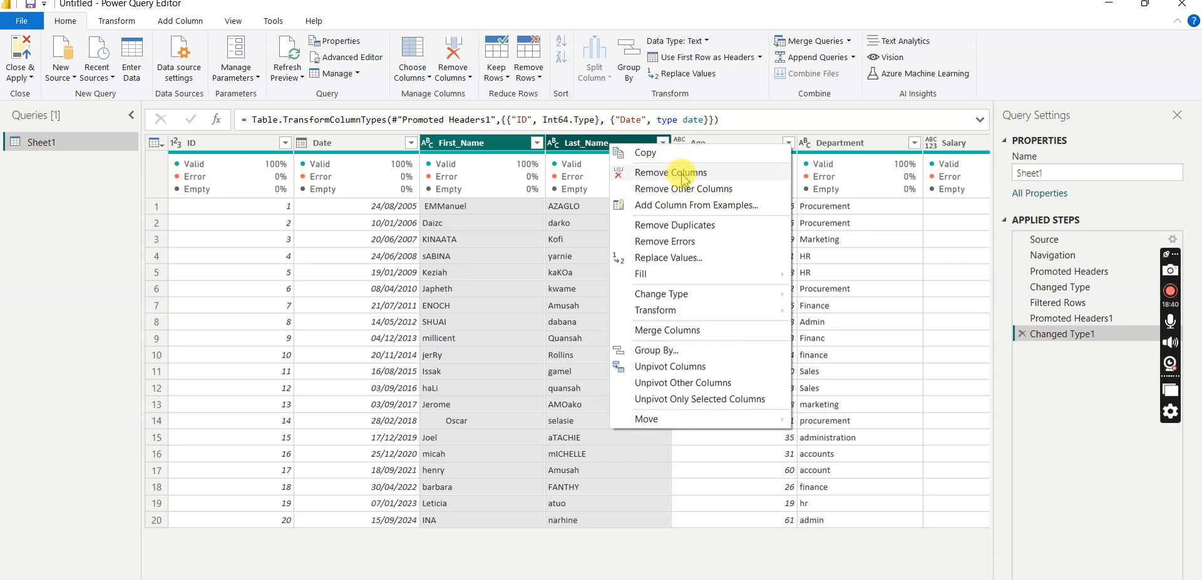
mouse_move(687, 315)
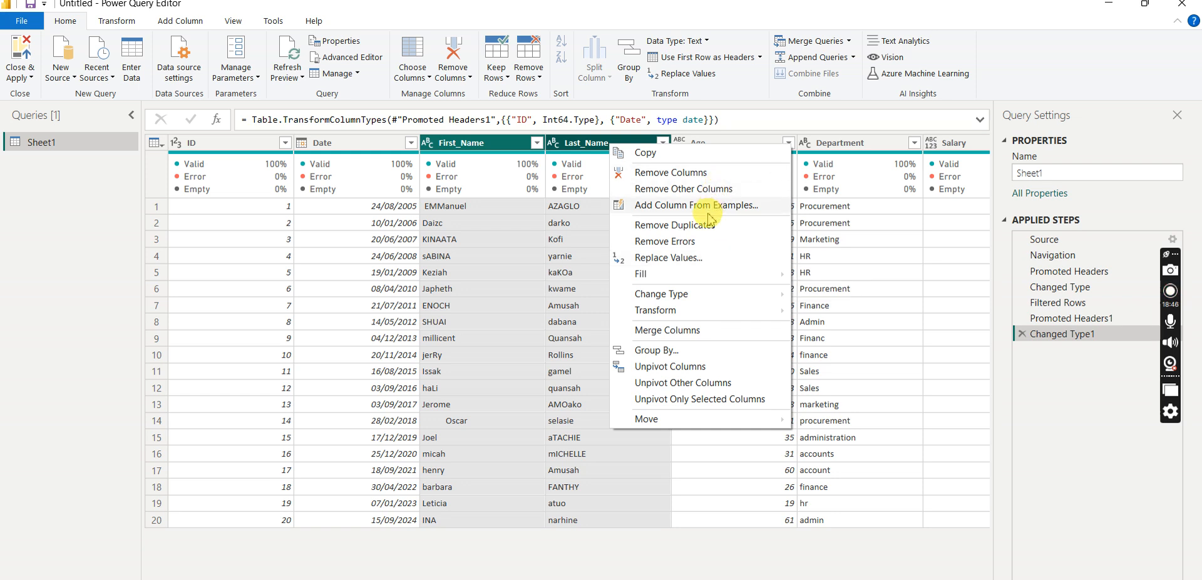
click(685, 332)
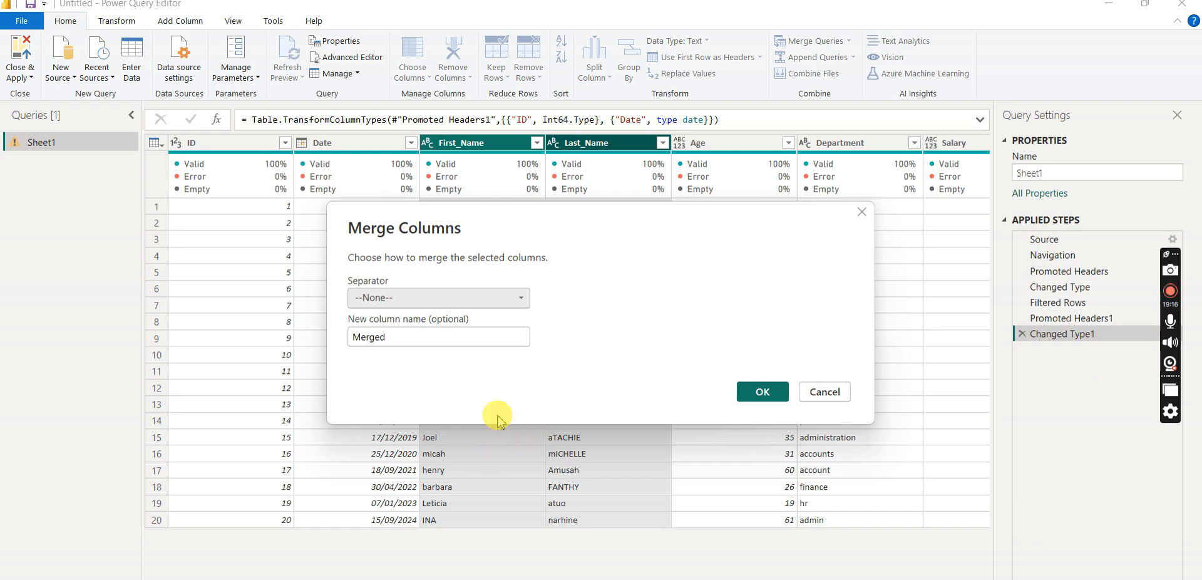
click(519, 299)
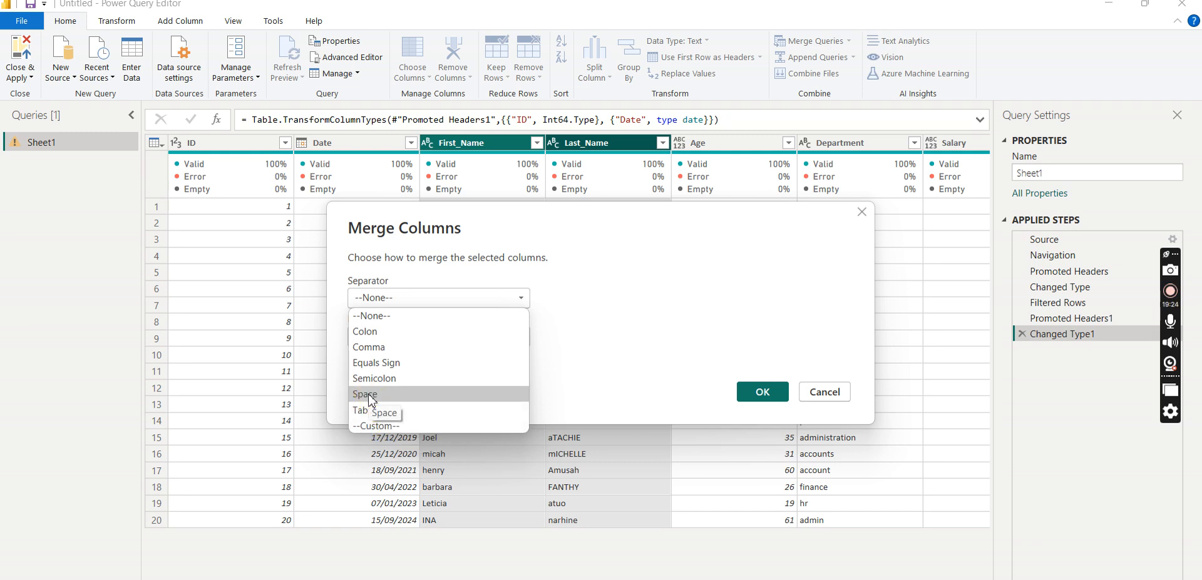
click(391, 431)
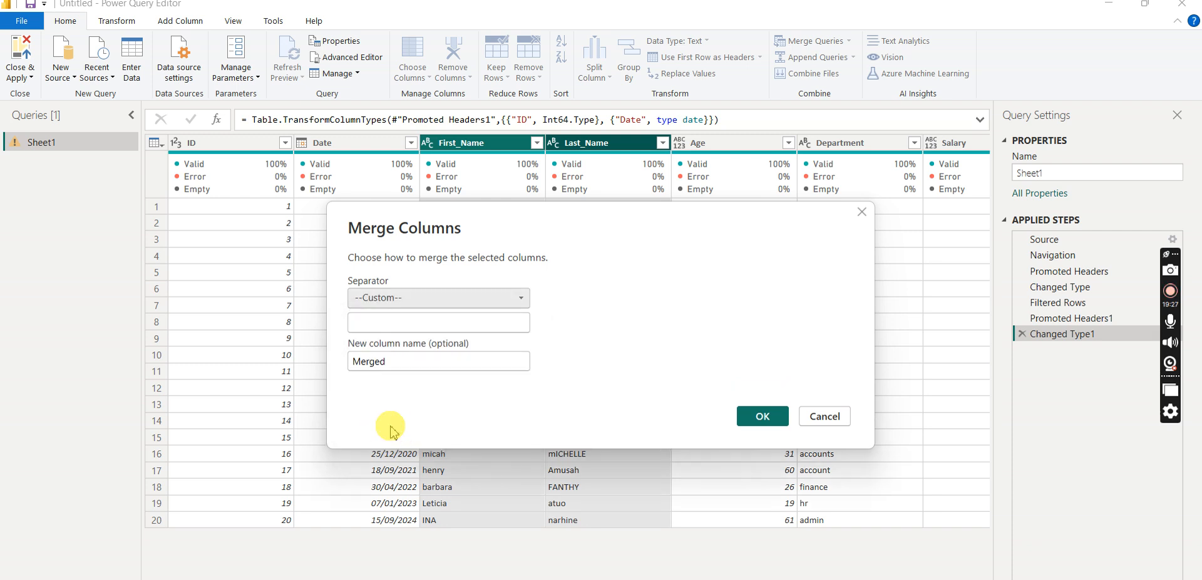
click(366, 322)
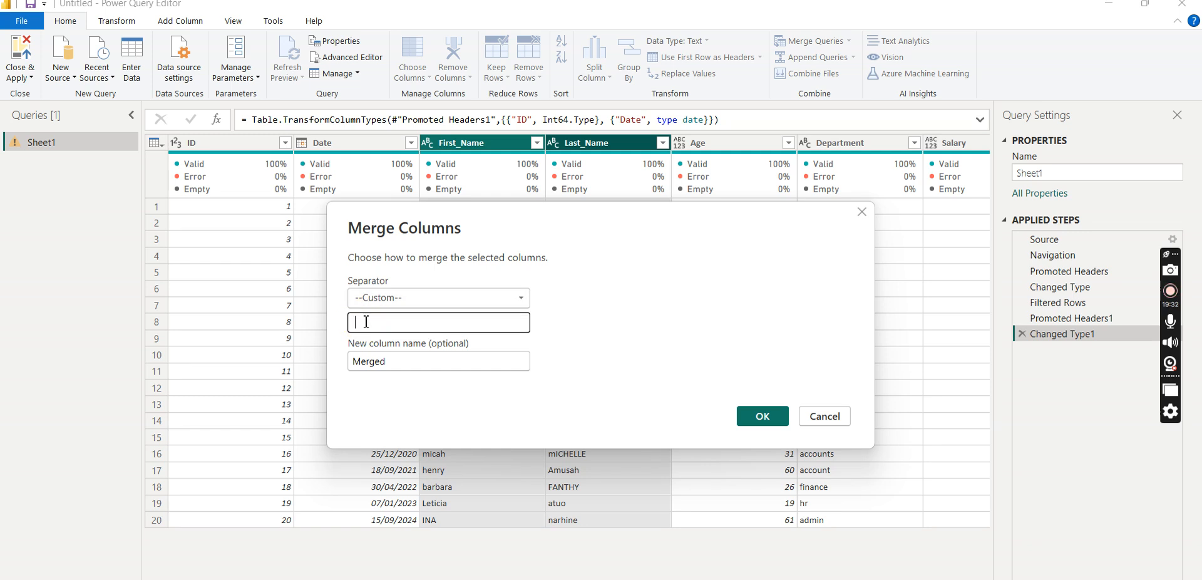
- Name the merged column Full_Name and complete the merge
drag(410, 363, 343, 368)
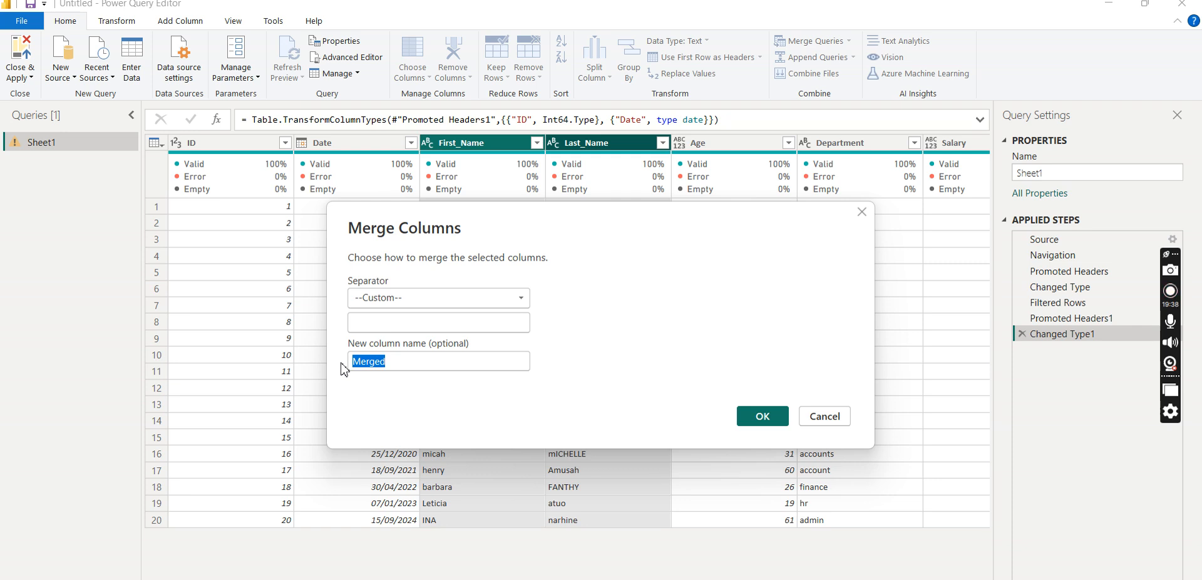
text(Fu)
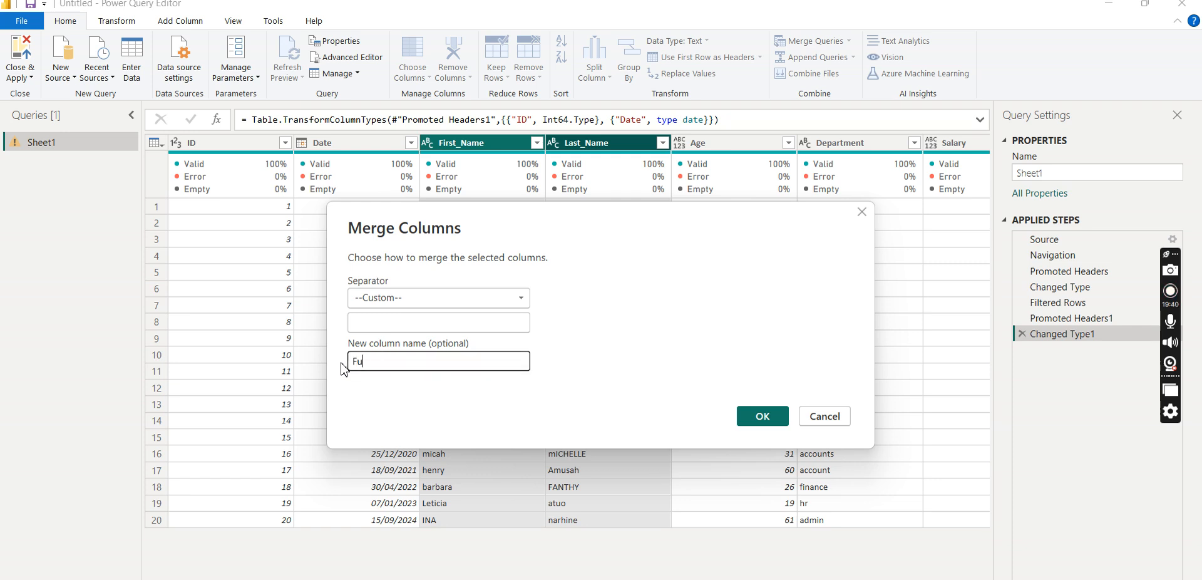
text(ll_Name)
click(747, 417)
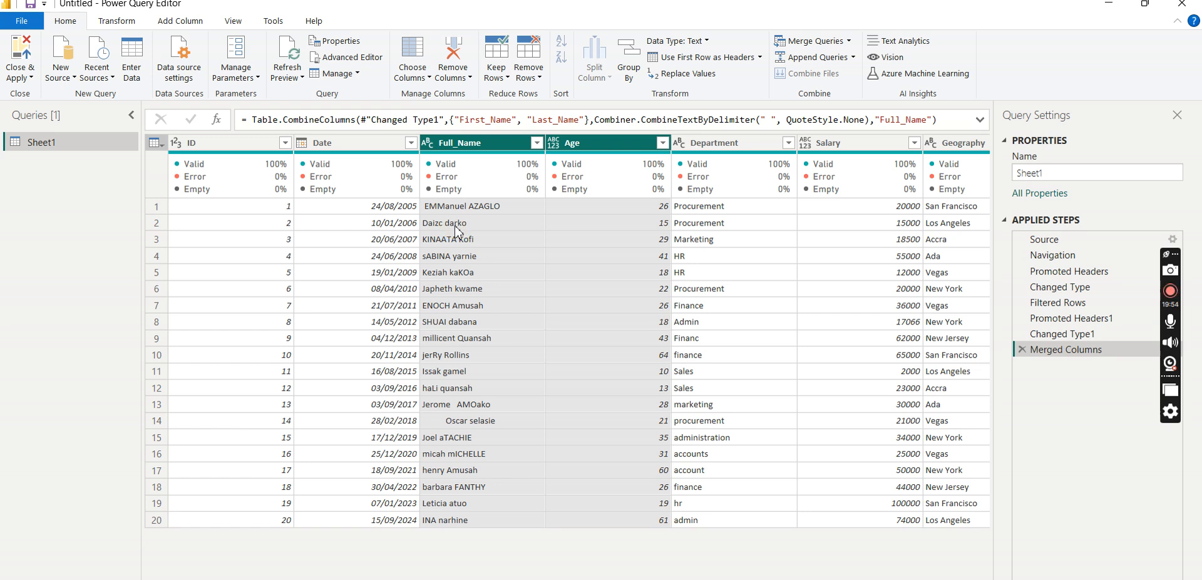
- Convert the text in the Full_Name column to lowercase
click(498, 144)
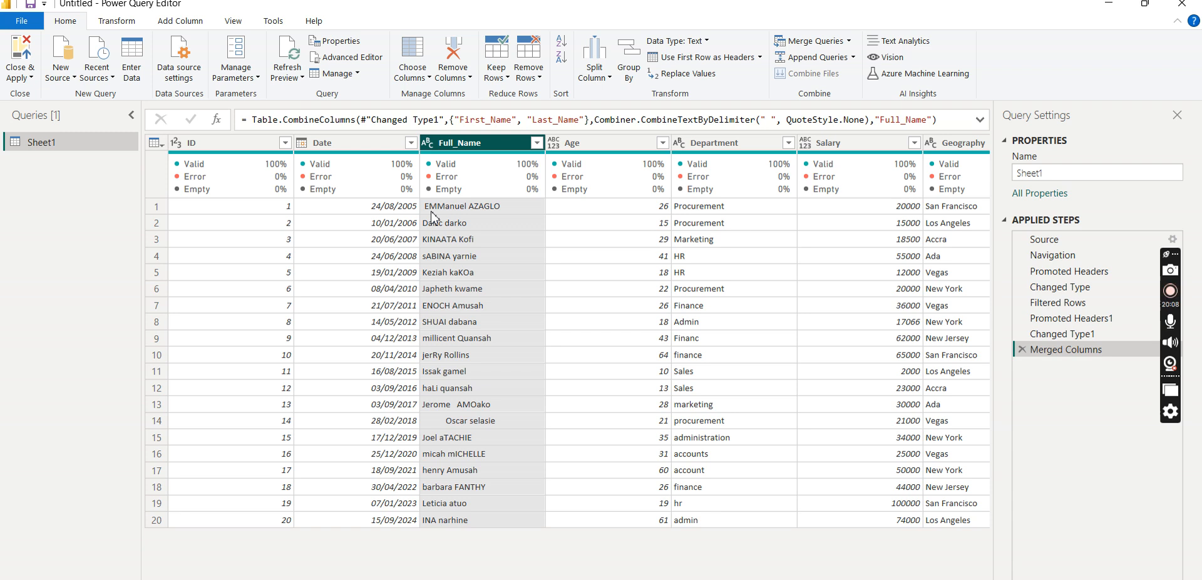
click(509, 146)
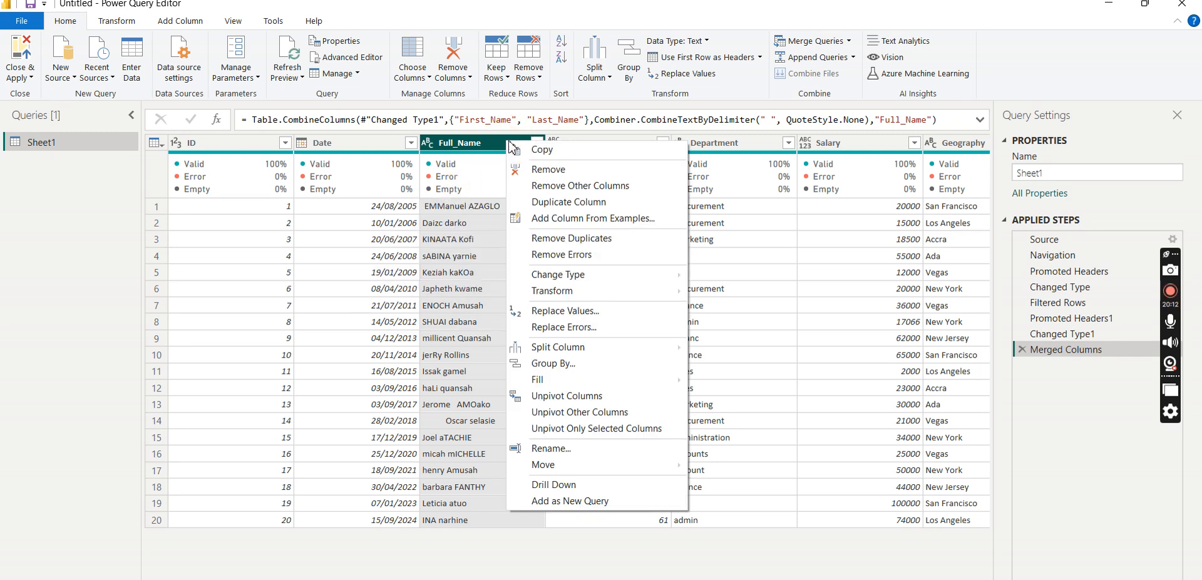
mouse_move(585, 298)
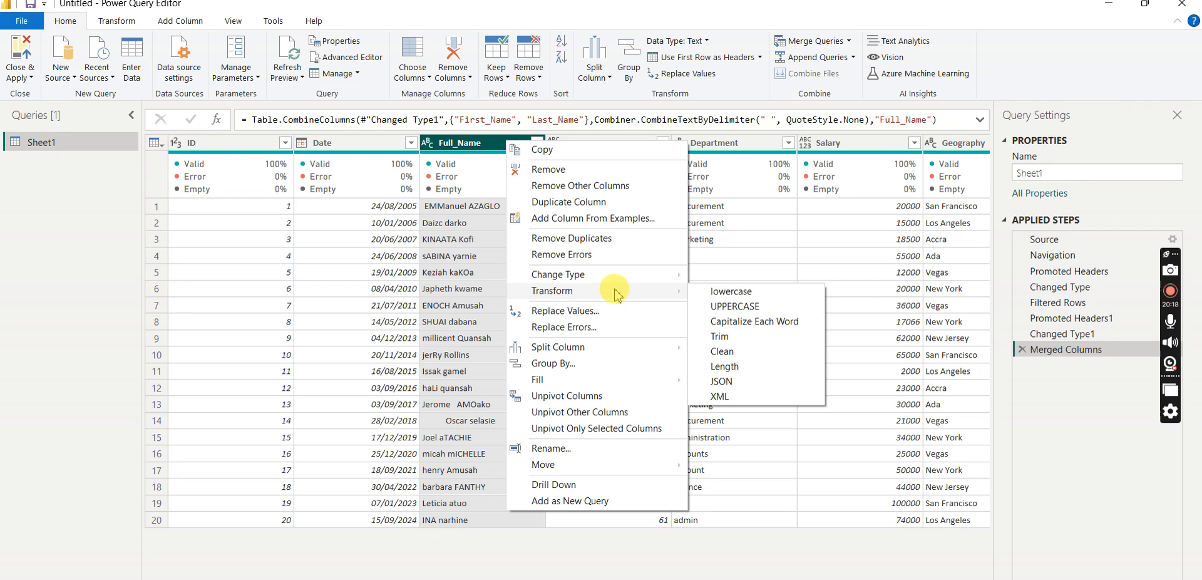
click(739, 294)
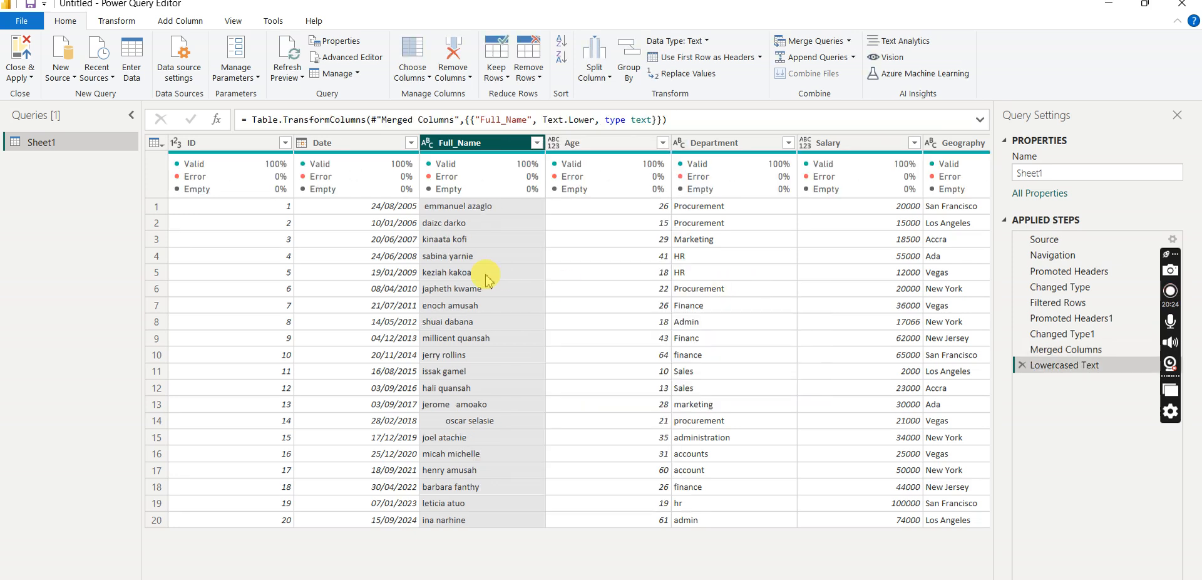
- Convert the text in the Full_Name column to uppercase
click(536, 143)
click(537, 144)
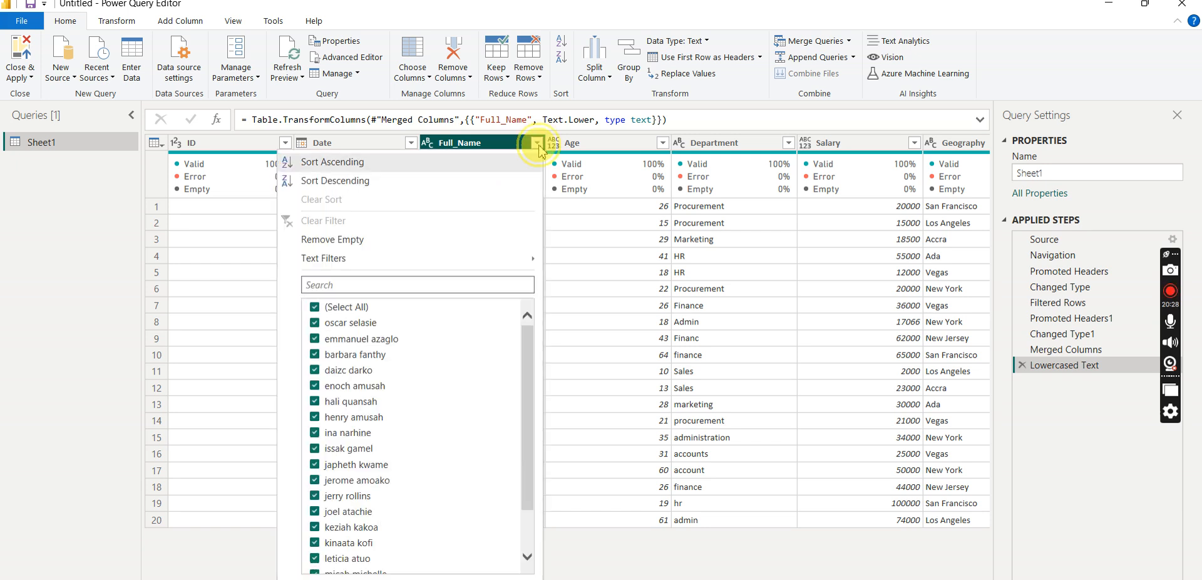
right_click(506, 149)
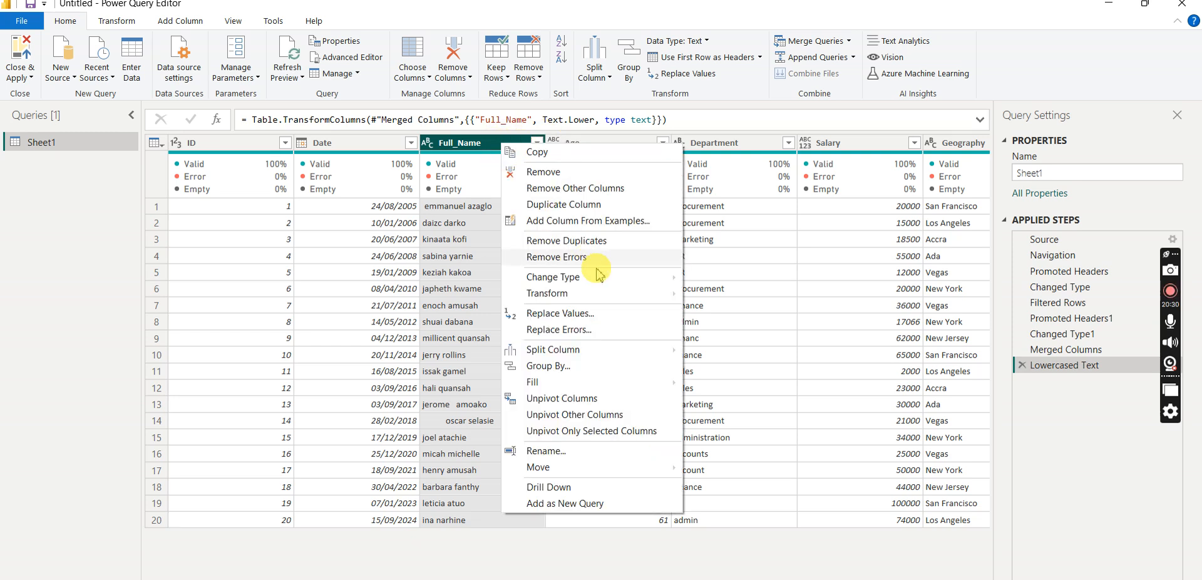
mouse_move(627, 299)
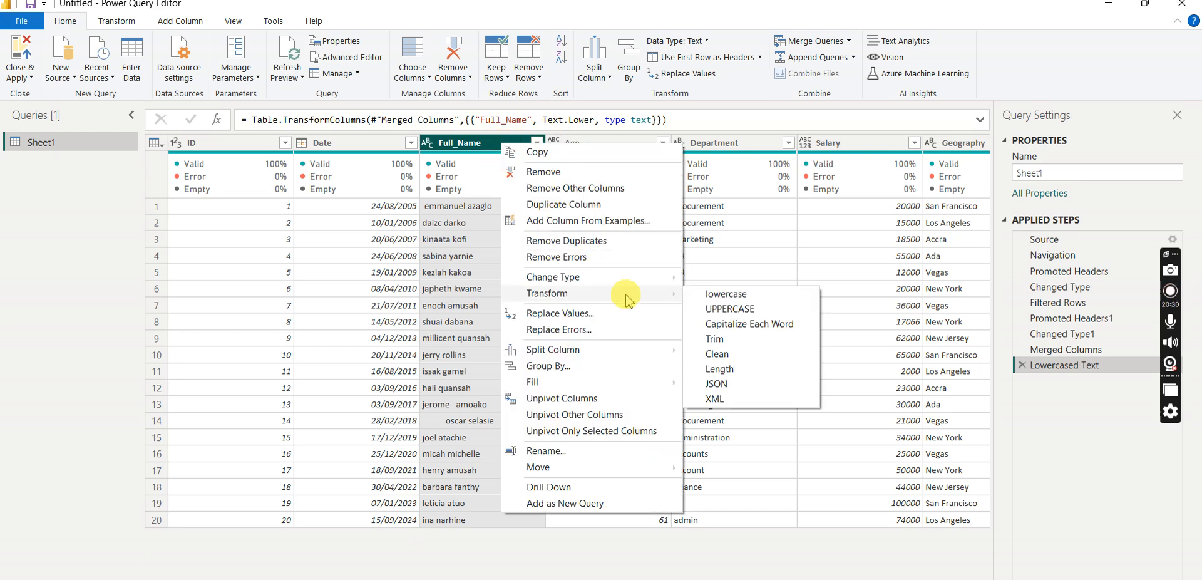
click(755, 310)
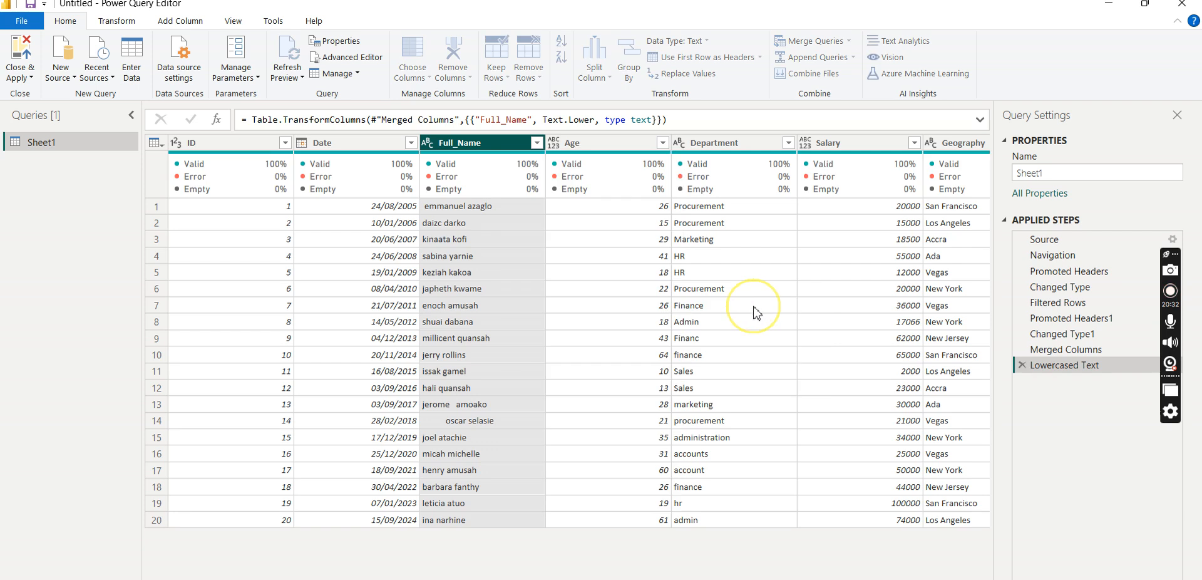
- Apply the Capitalize Each Word transformation to the Full_Name column
right_click(513, 148)
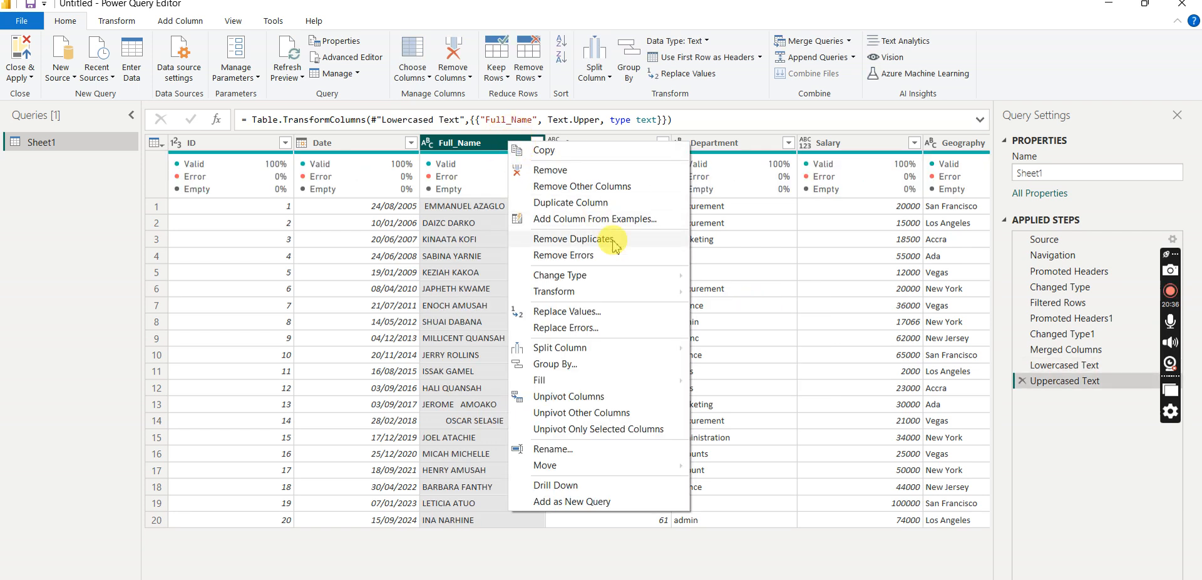
click(627, 295)
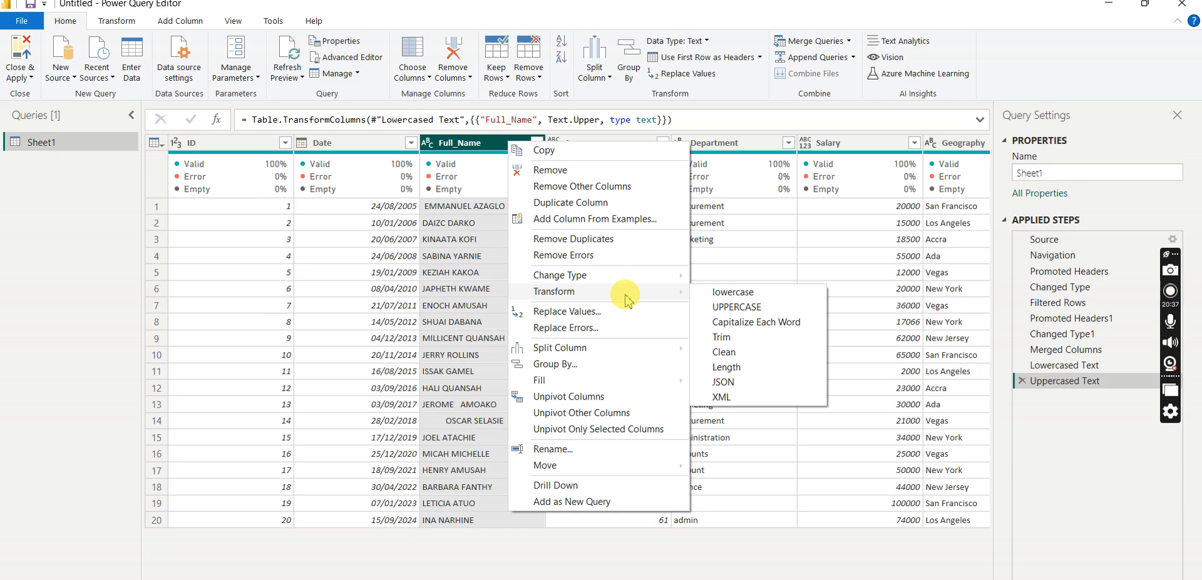
click(772, 328)
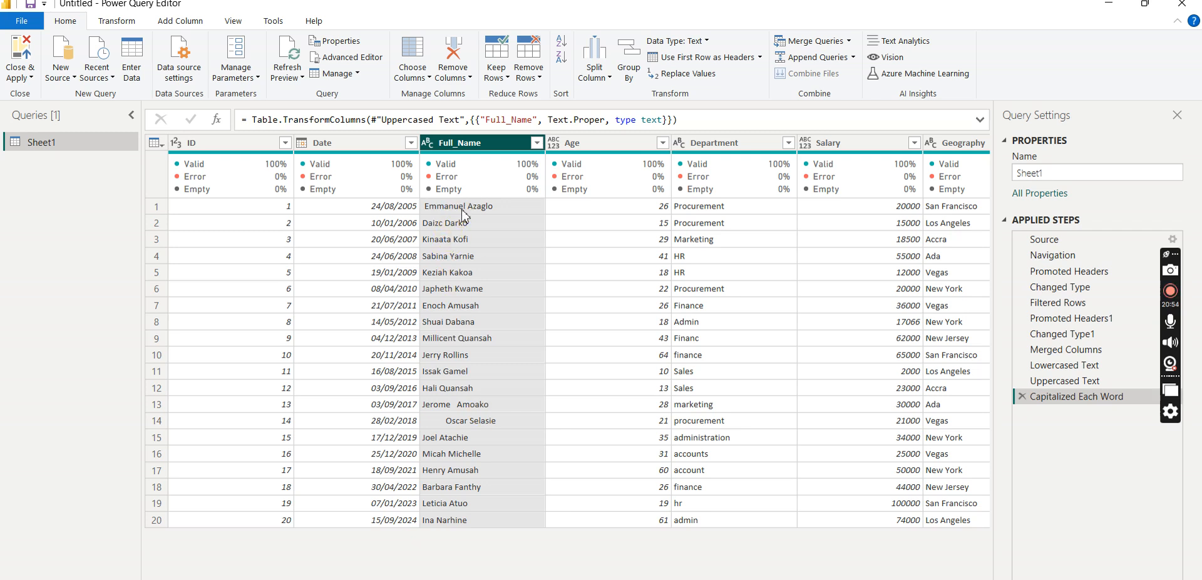
- Try trimming the text in the Full_Name column, and delete that trim from the applied steps
right_click(503, 147)
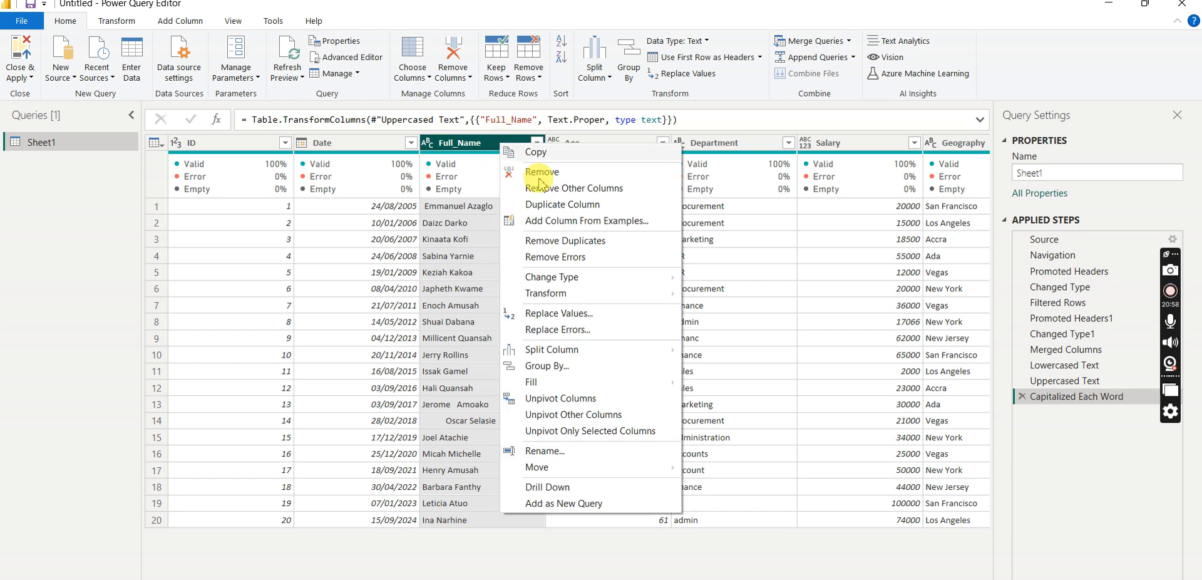
mouse_move(655, 304)
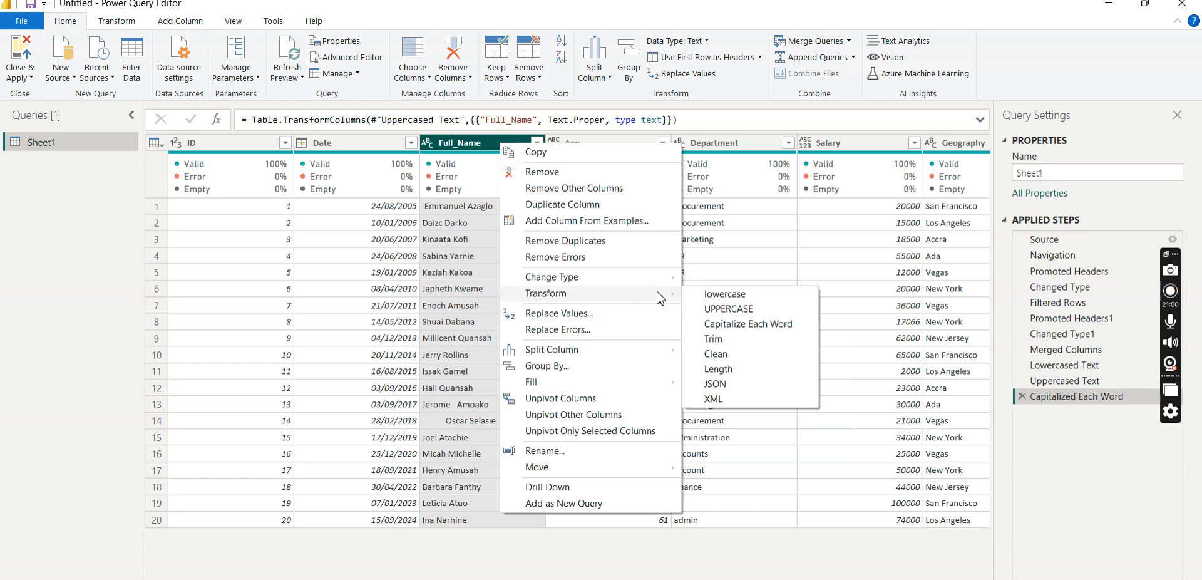
click(714, 339)
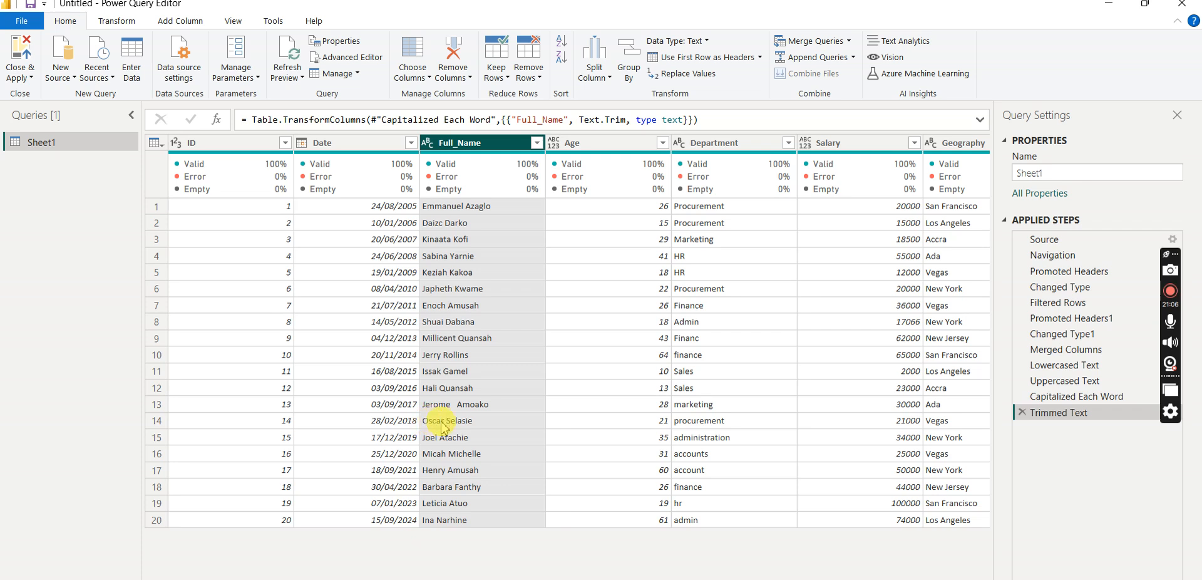
click(1024, 412)
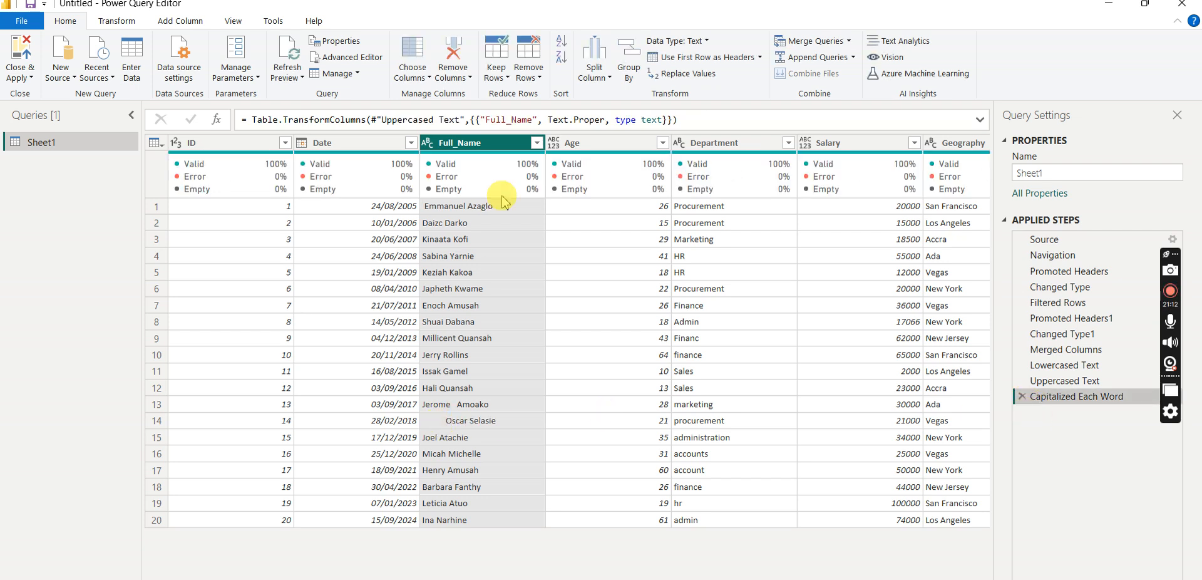
- Trim the leading and trailing spaces from the Full_Name column
right_click(492, 144)
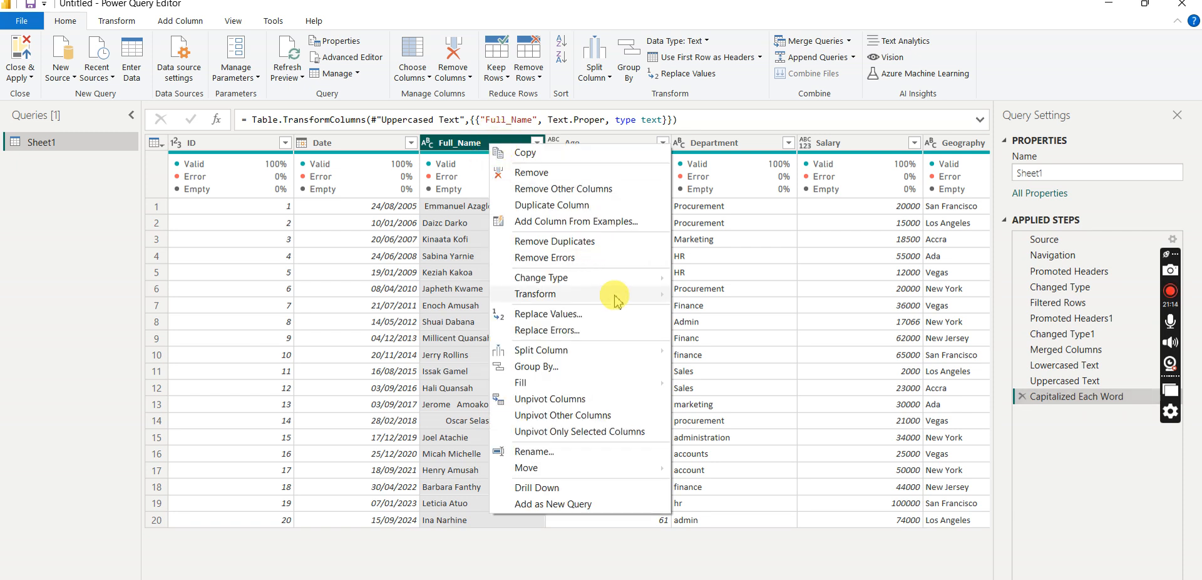
mouse_move(620, 294)
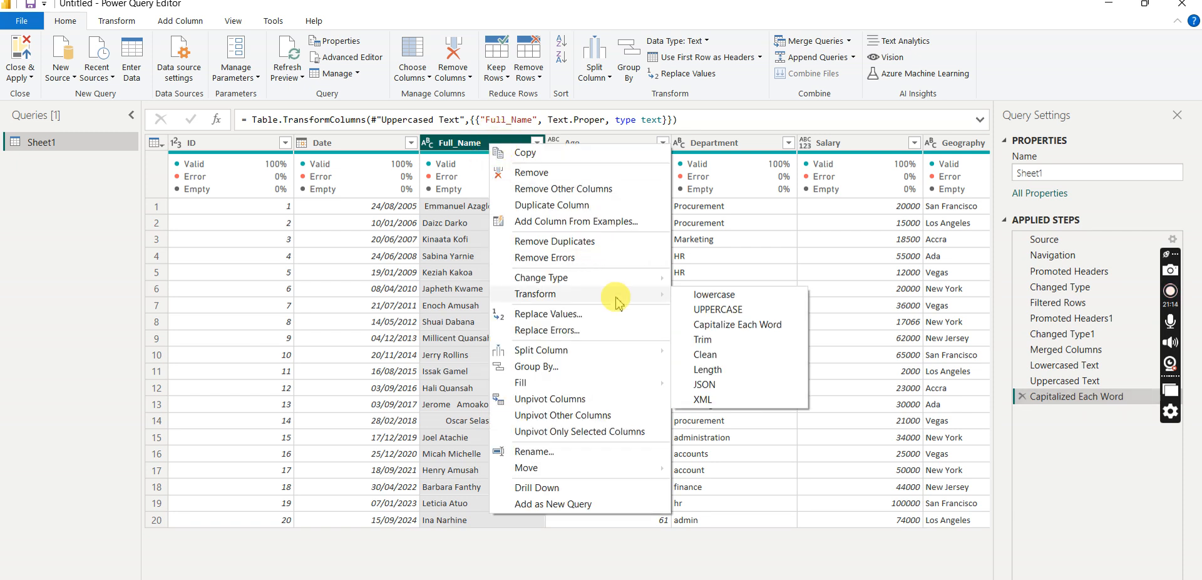
click(719, 341)
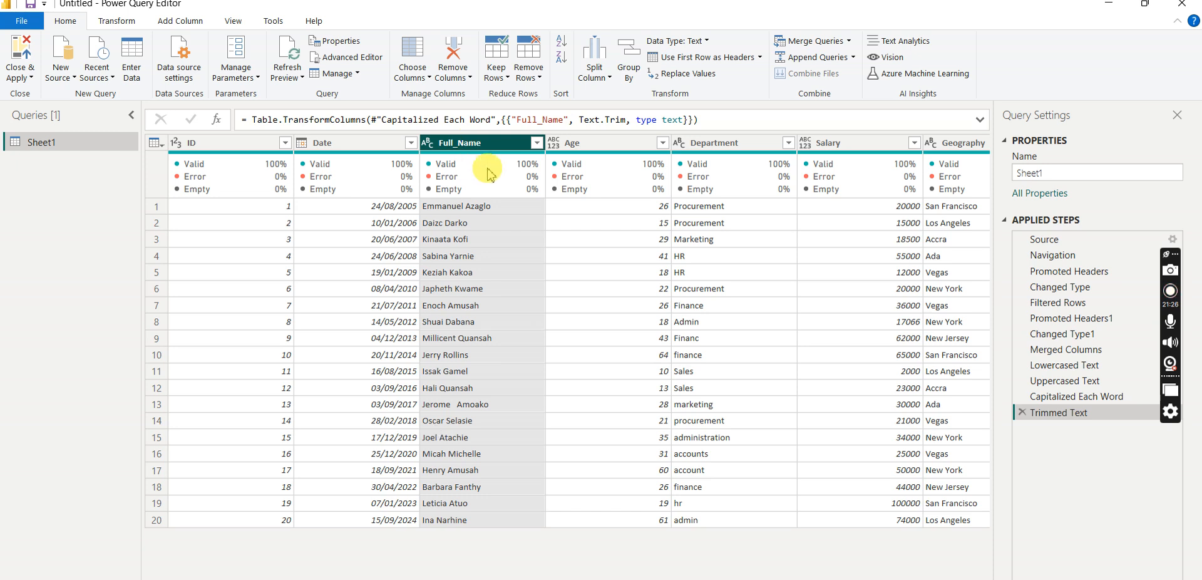
- Set the data type of the Age column to Whole Number
click(545, 173)
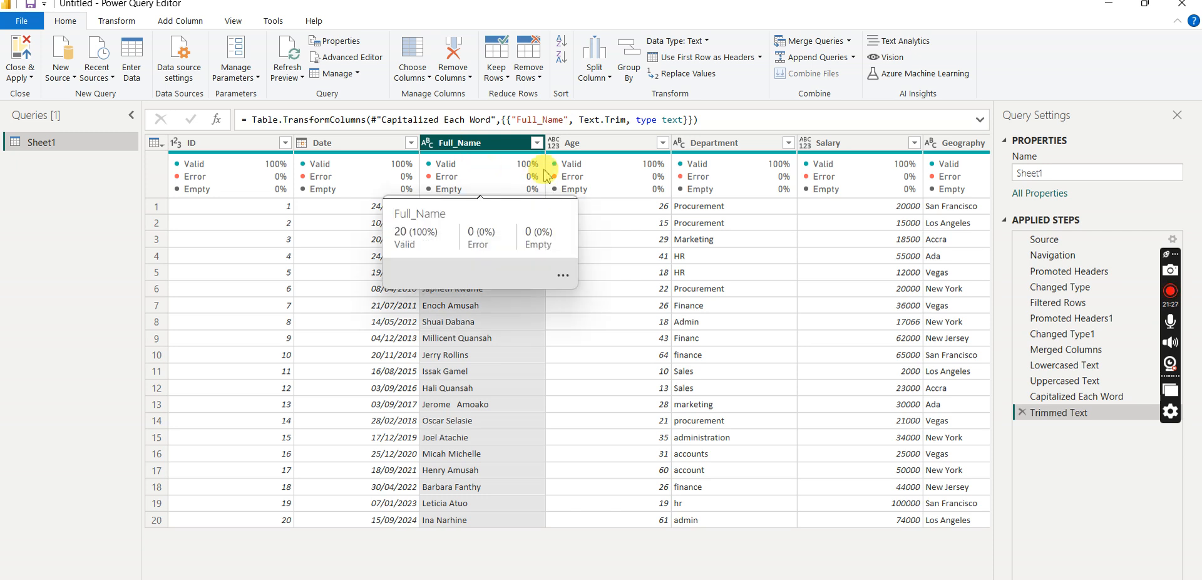
click(629, 145)
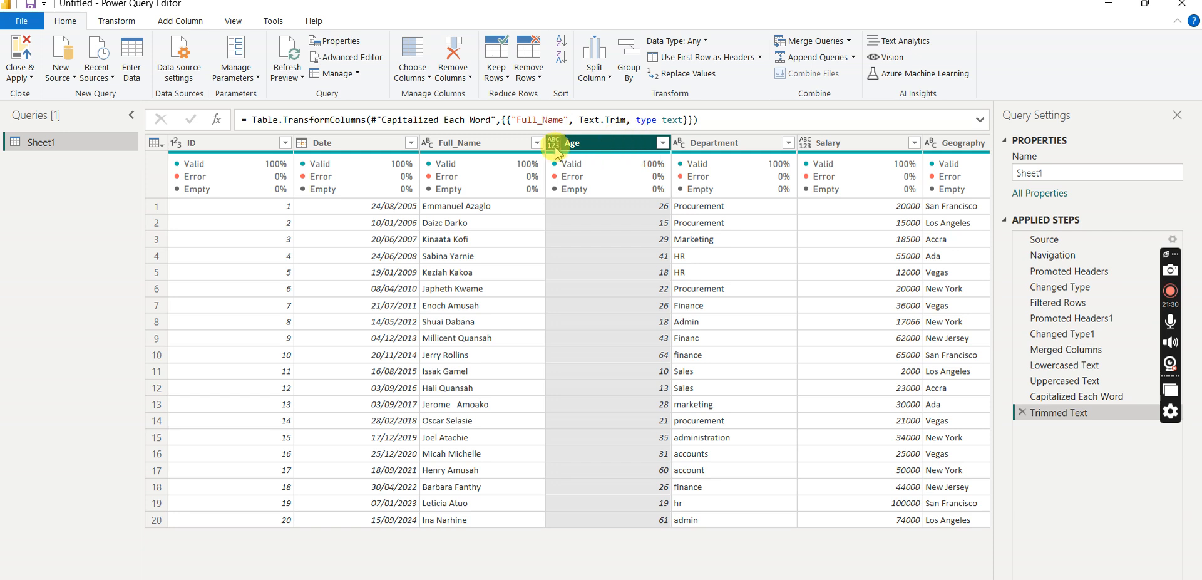
click(554, 144)
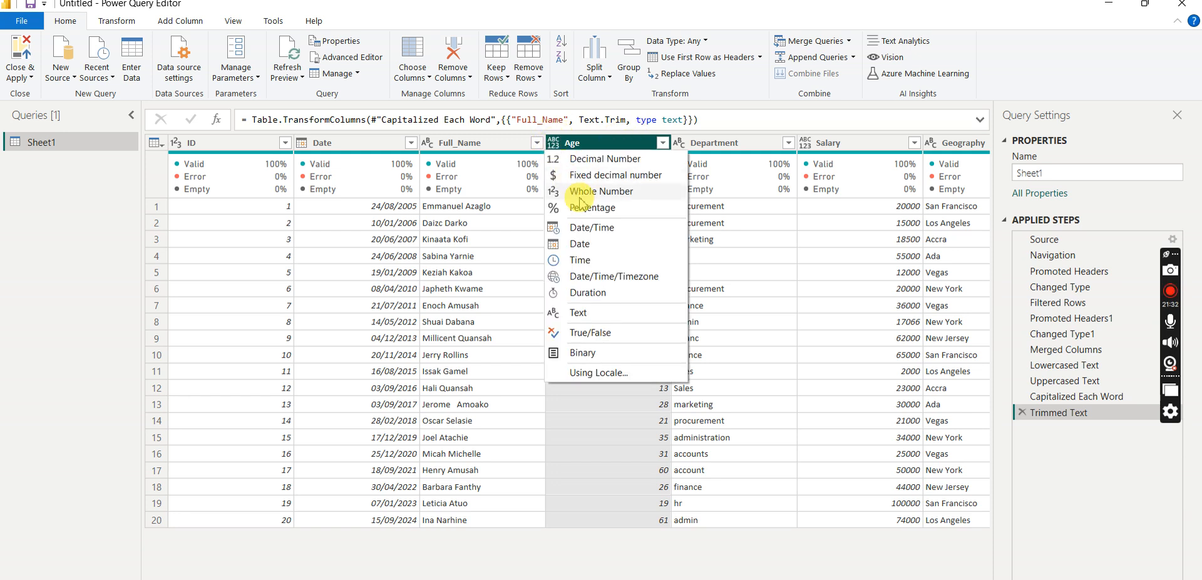
click(606, 196)
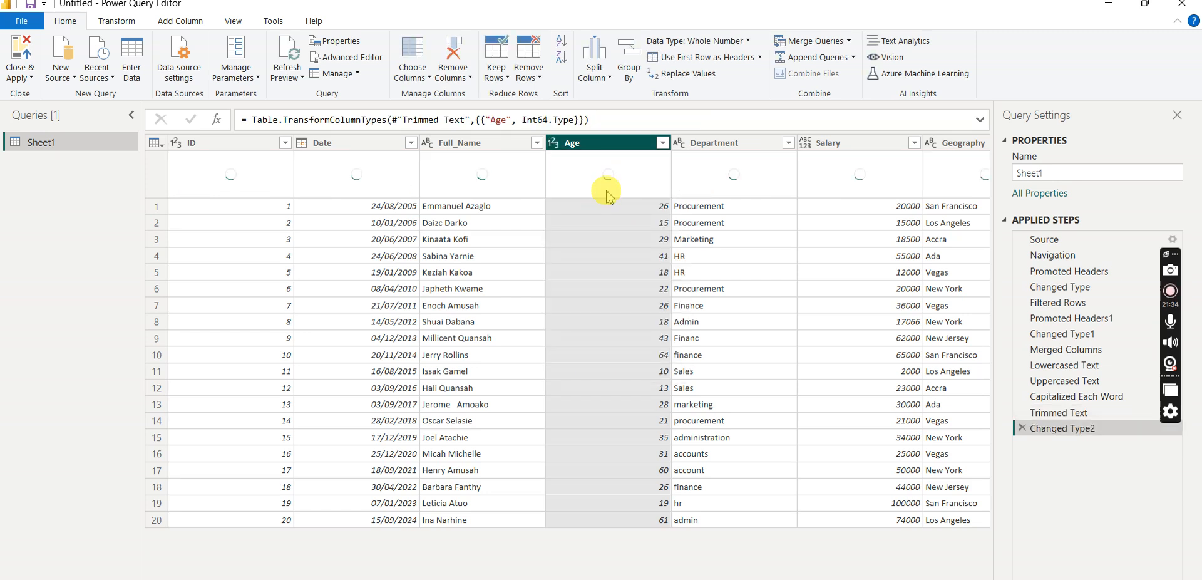
- Review the distinct values in the Department column's filter and apply it with every value selected
click(734, 145)
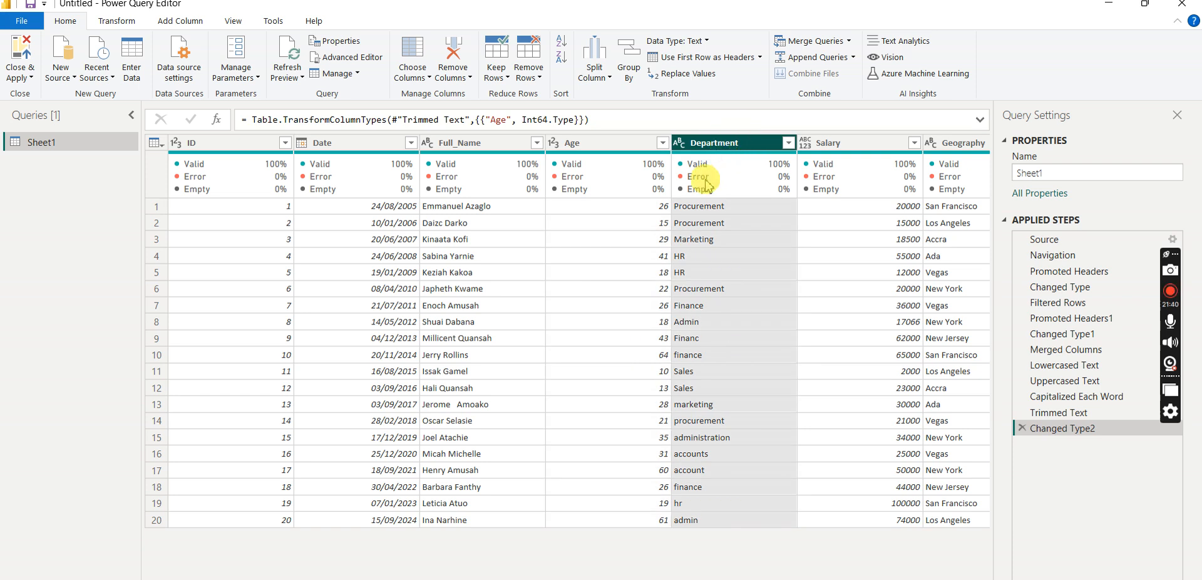
click(788, 143)
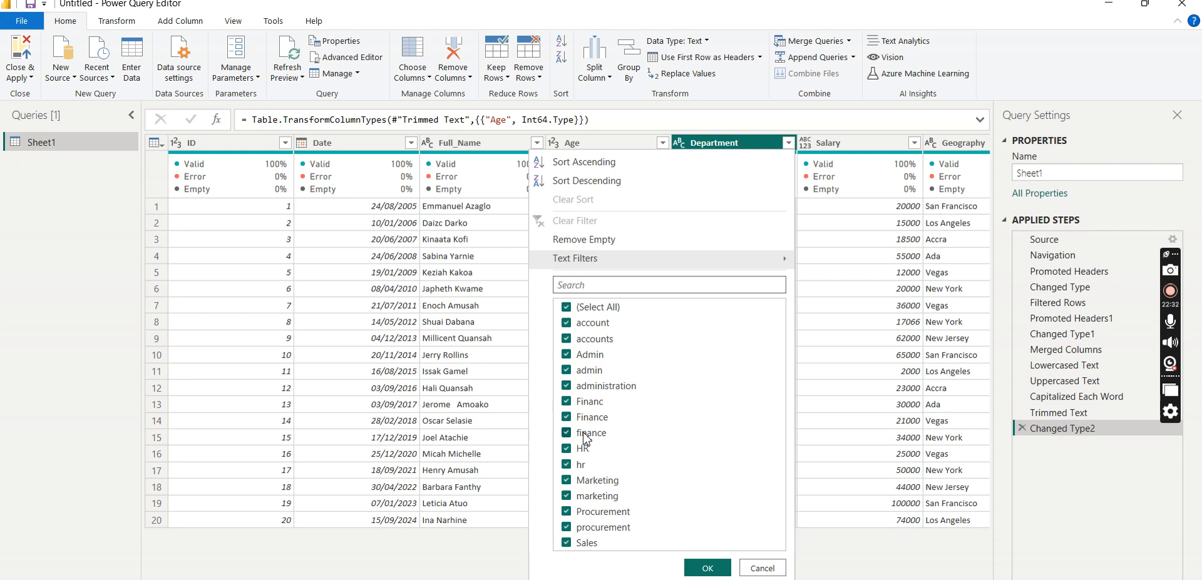
click(595, 415)
click(707, 568)
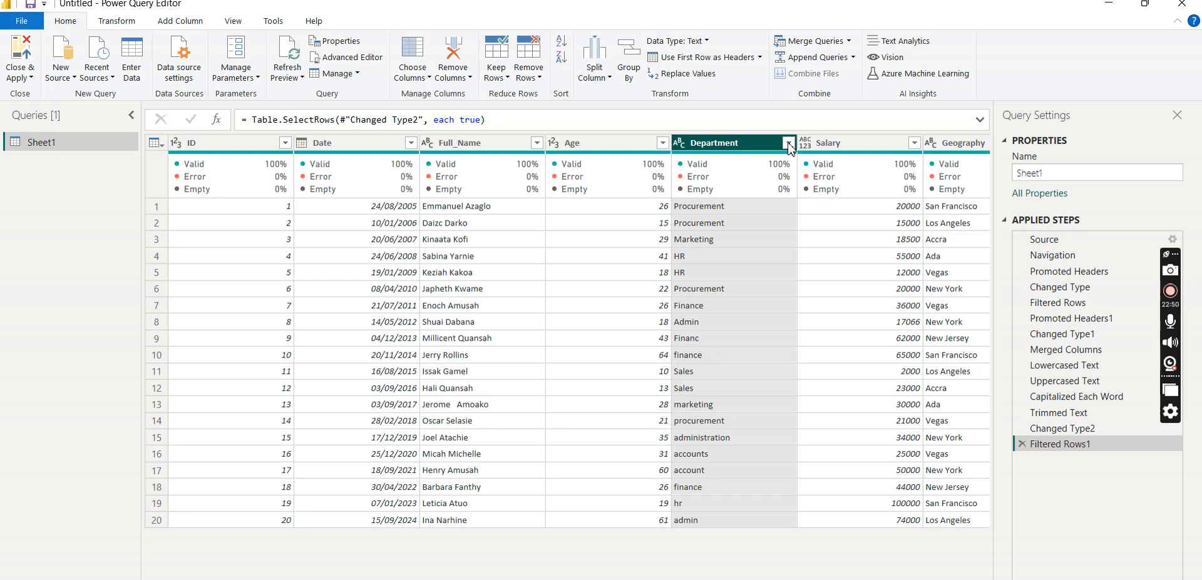
- Replace the value "accounts" with "account" in the Department column
click(789, 143)
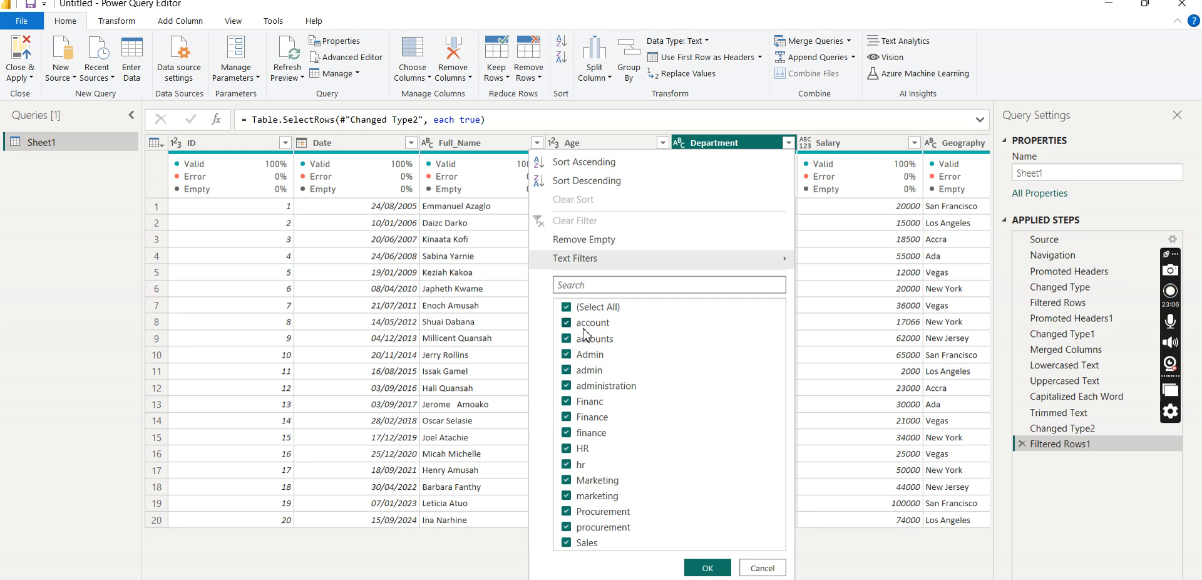
click(789, 144)
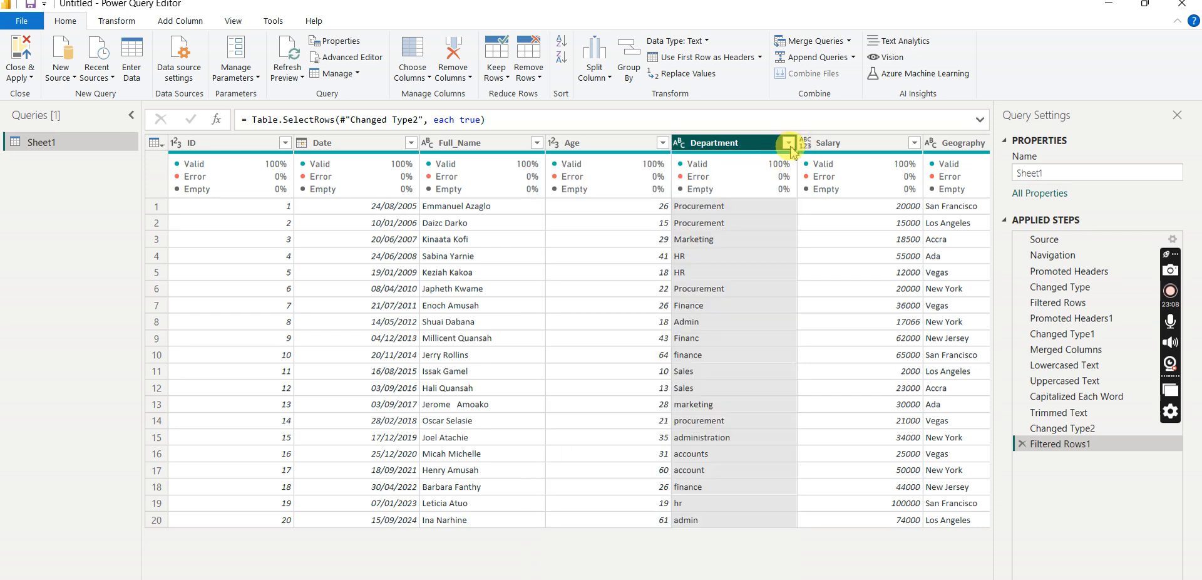
right_click(763, 146)
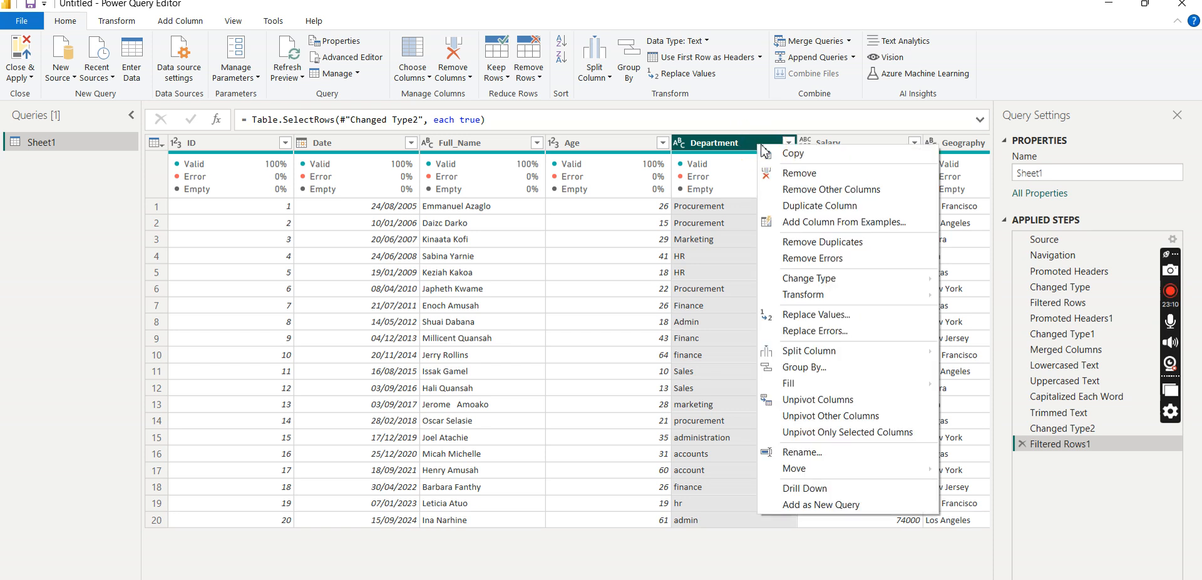
click(826, 315)
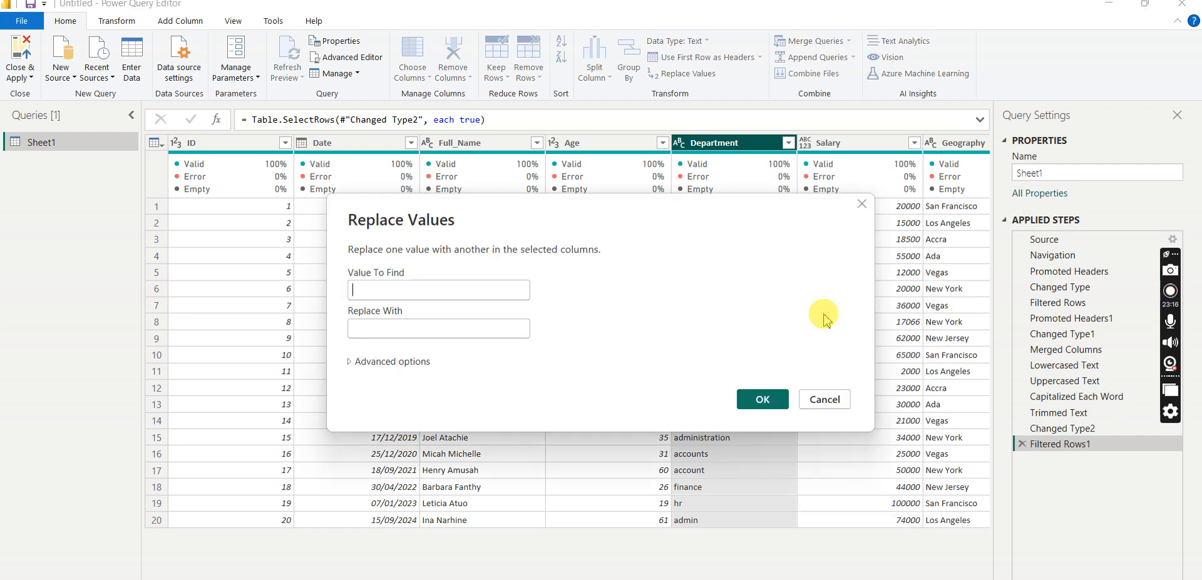
text(accounts)
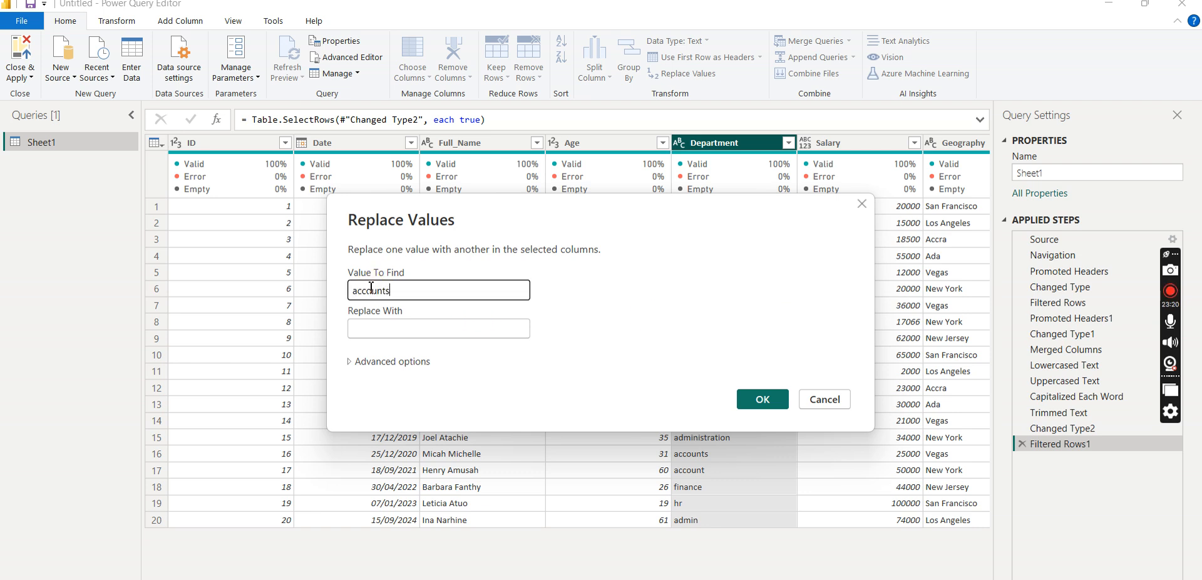
click(371, 329)
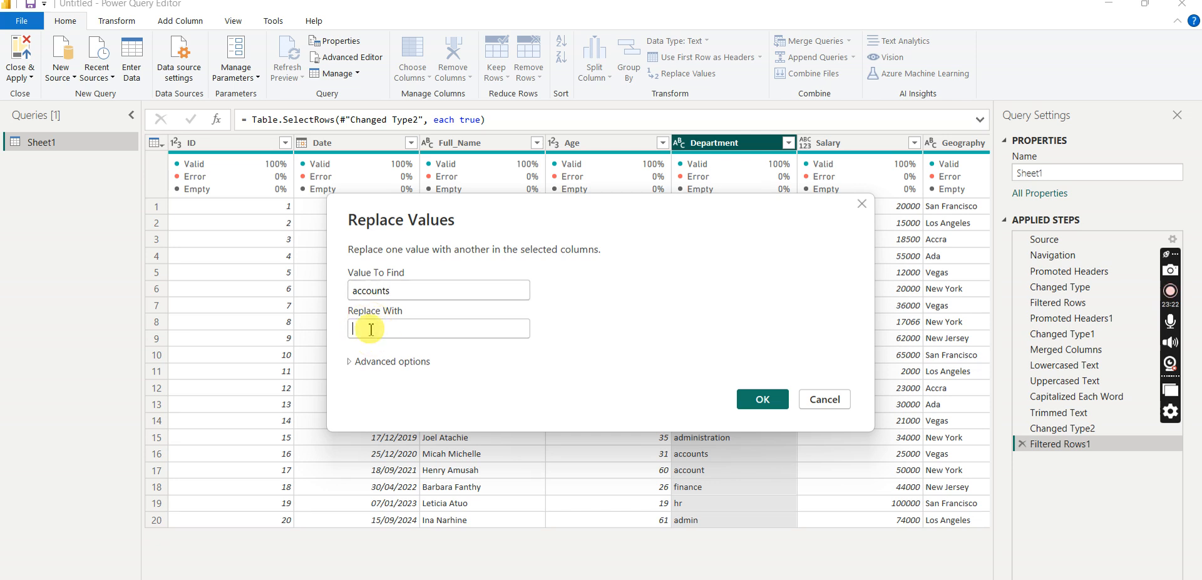
text(account)
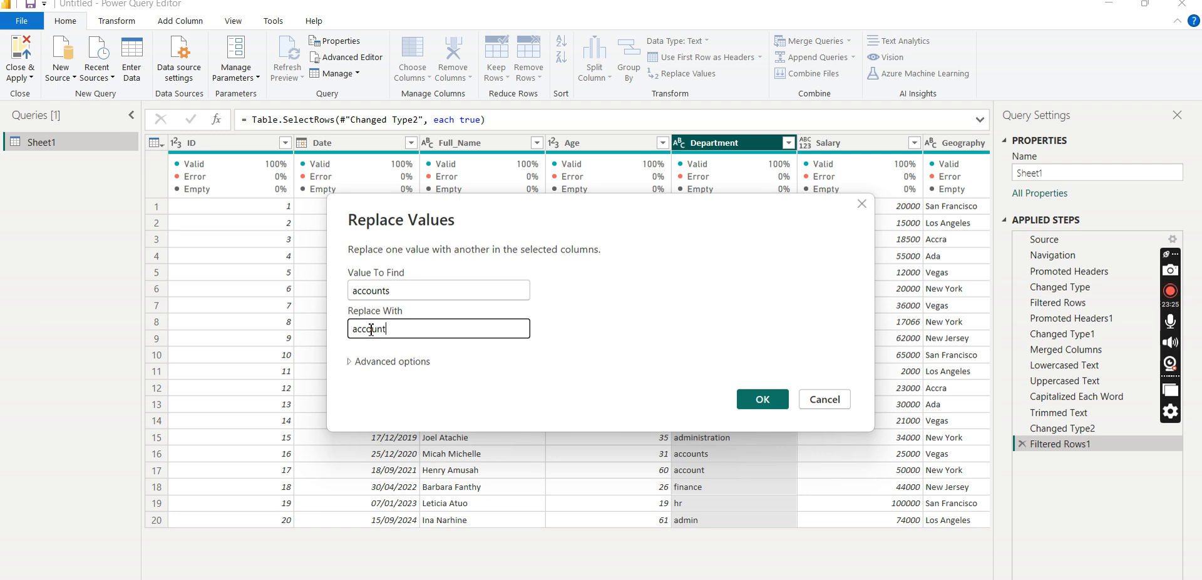
click(764, 401)
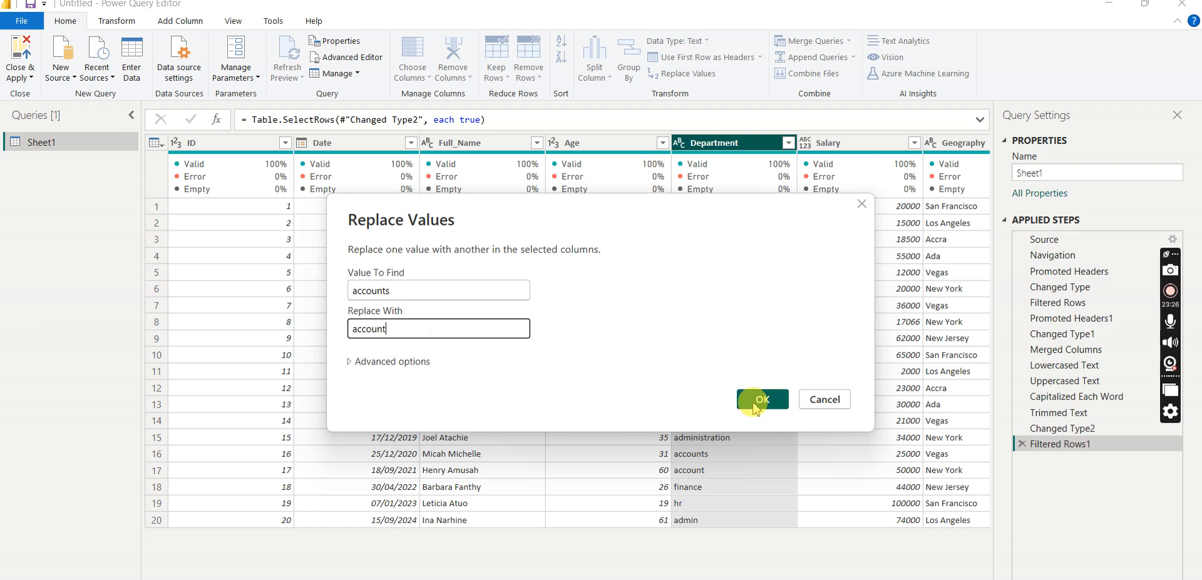
- Check the distinct Department values and replace "admin" with "Admin" in that column
click(788, 143)
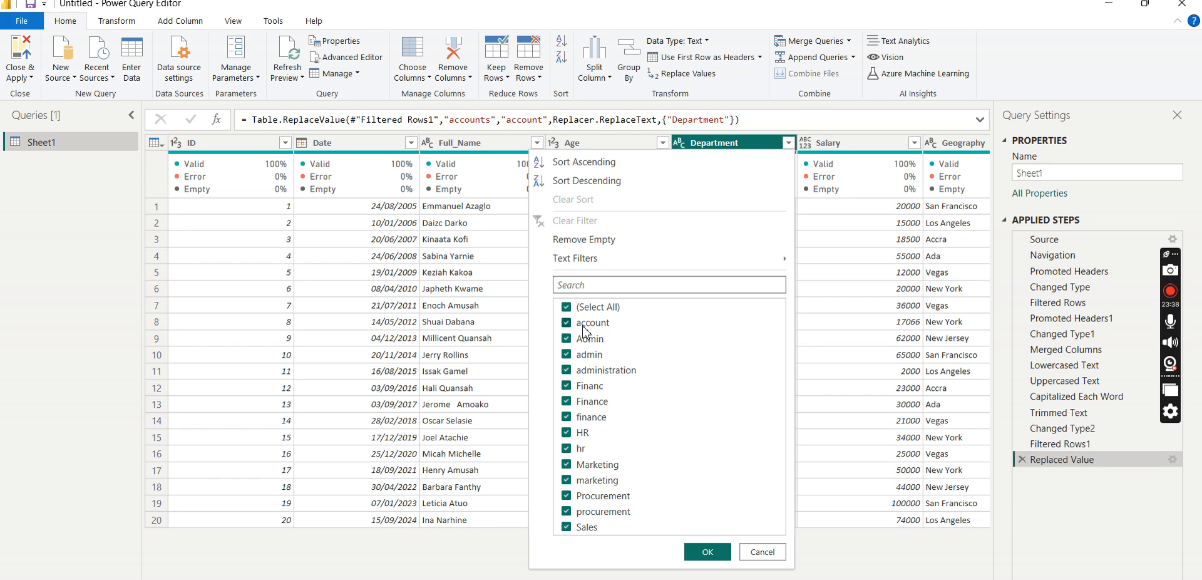
click(583, 338)
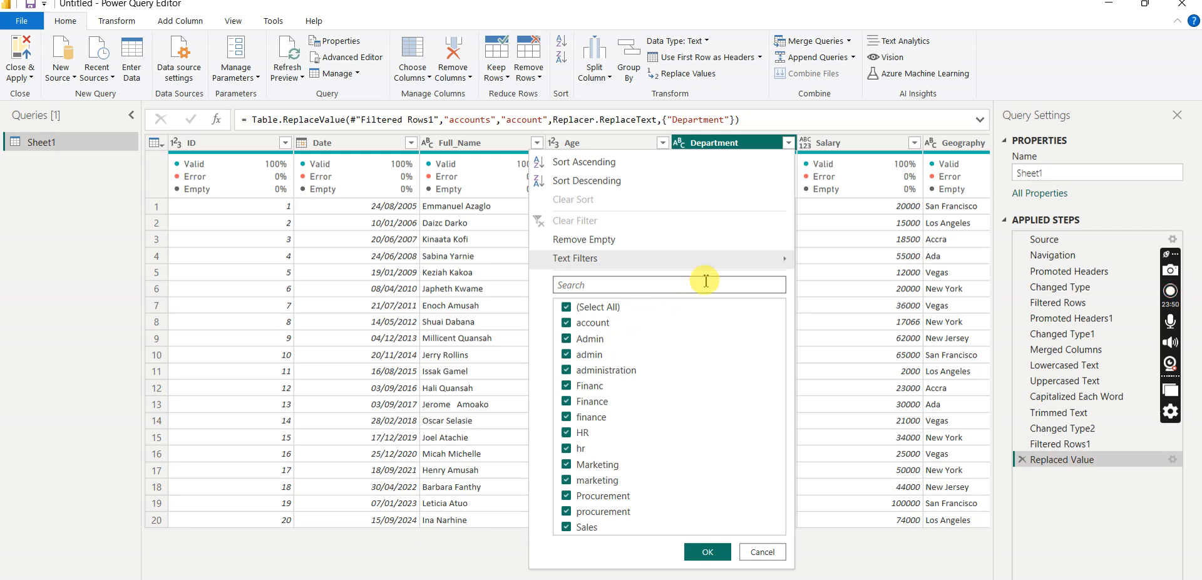
click(789, 143)
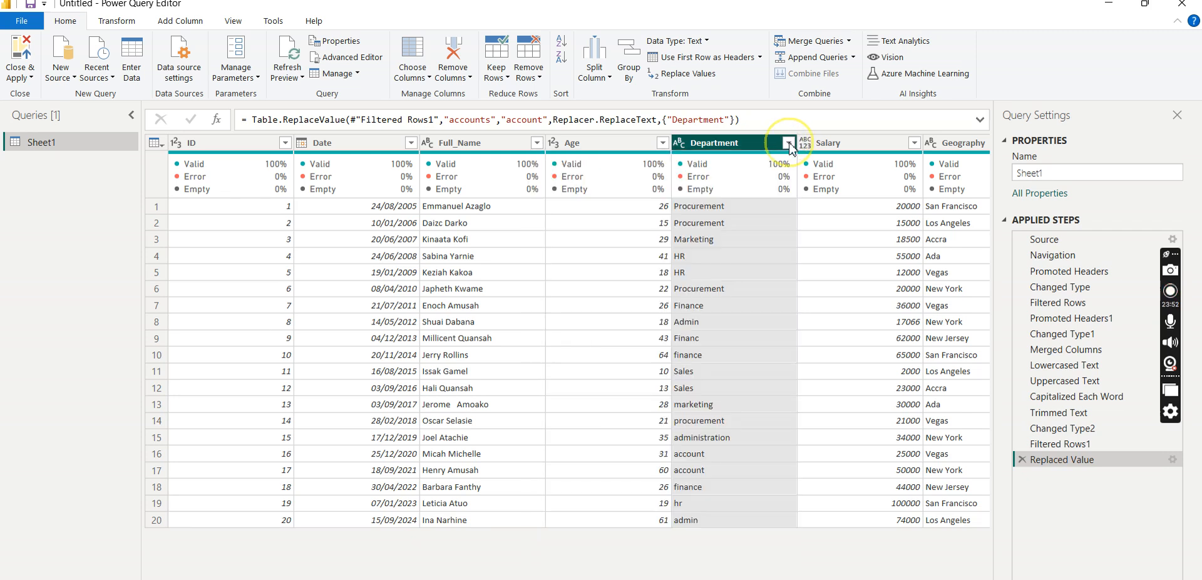
right_click(764, 145)
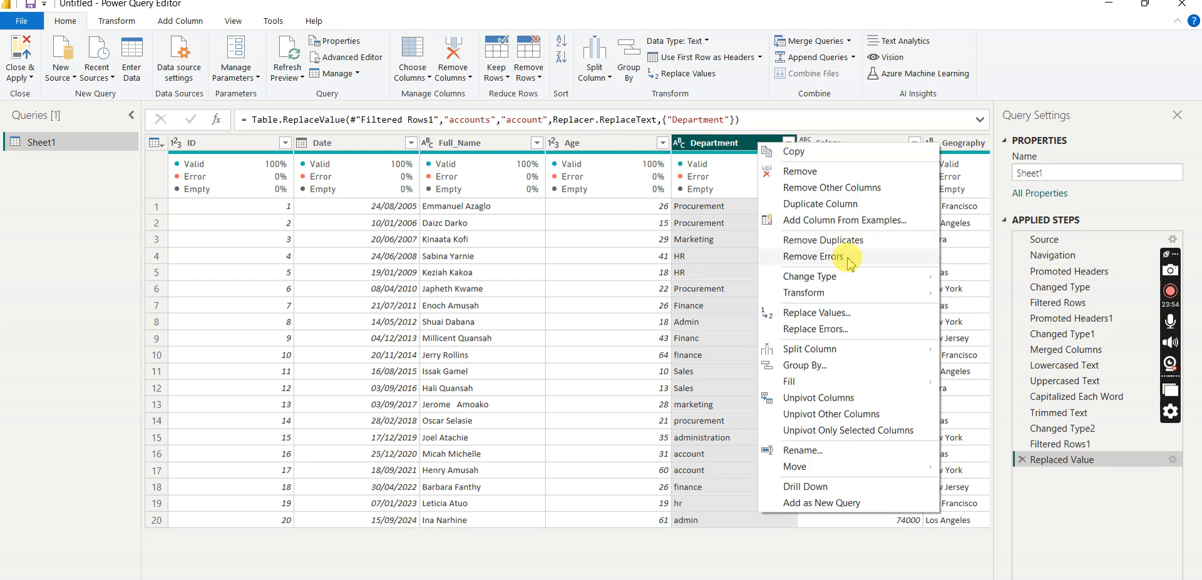
click(817, 314)
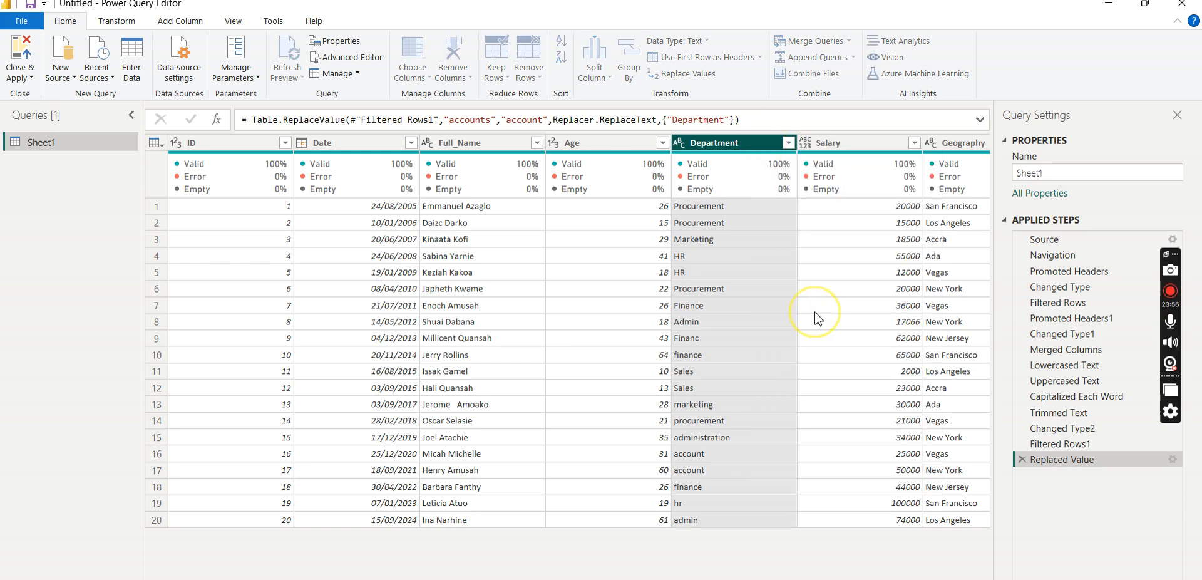
click(374, 290)
text(admin)
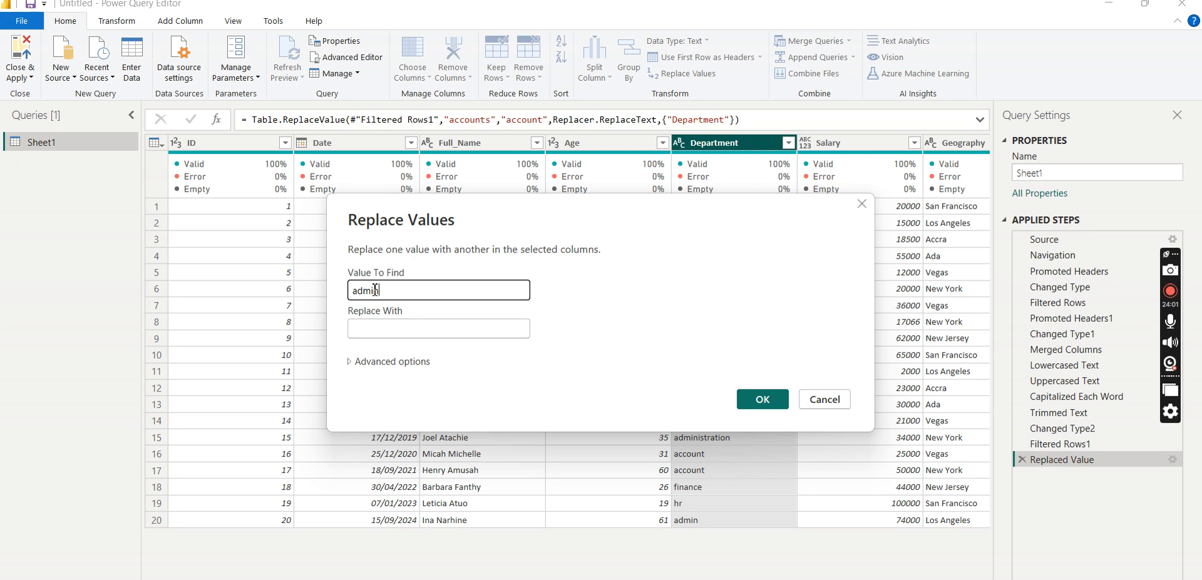
click(360, 320)
click(361, 327)
text(A)
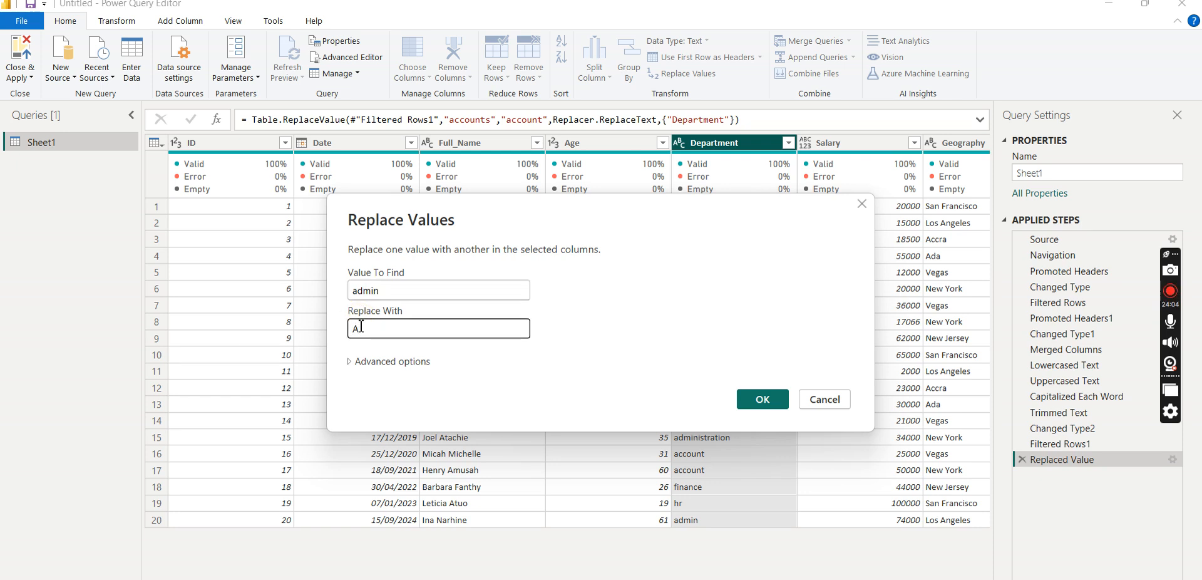
text(dmin)
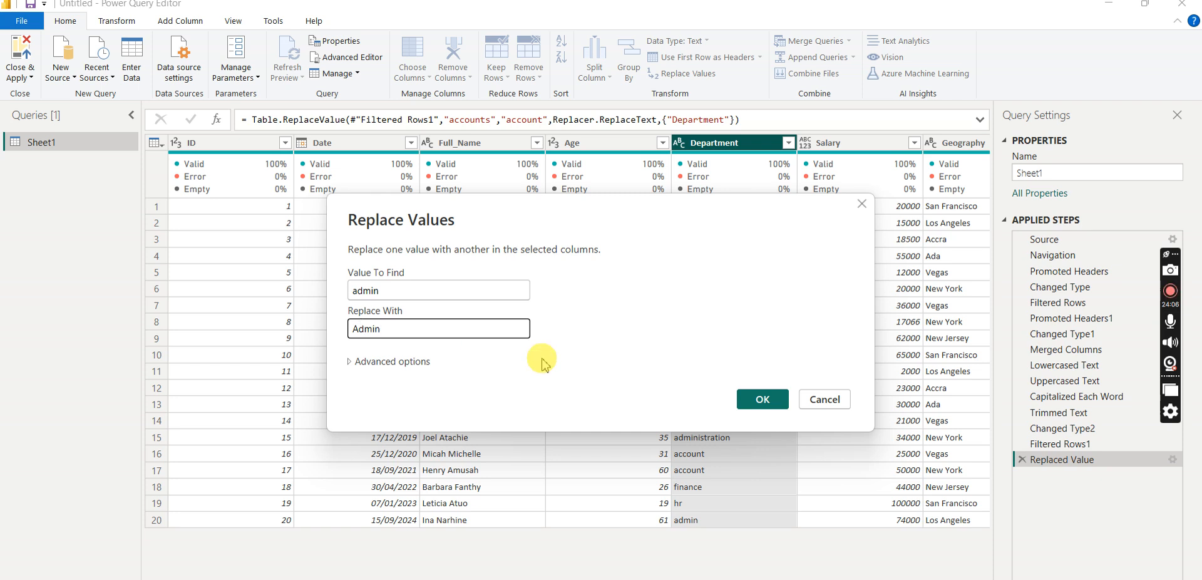
click(762, 400)
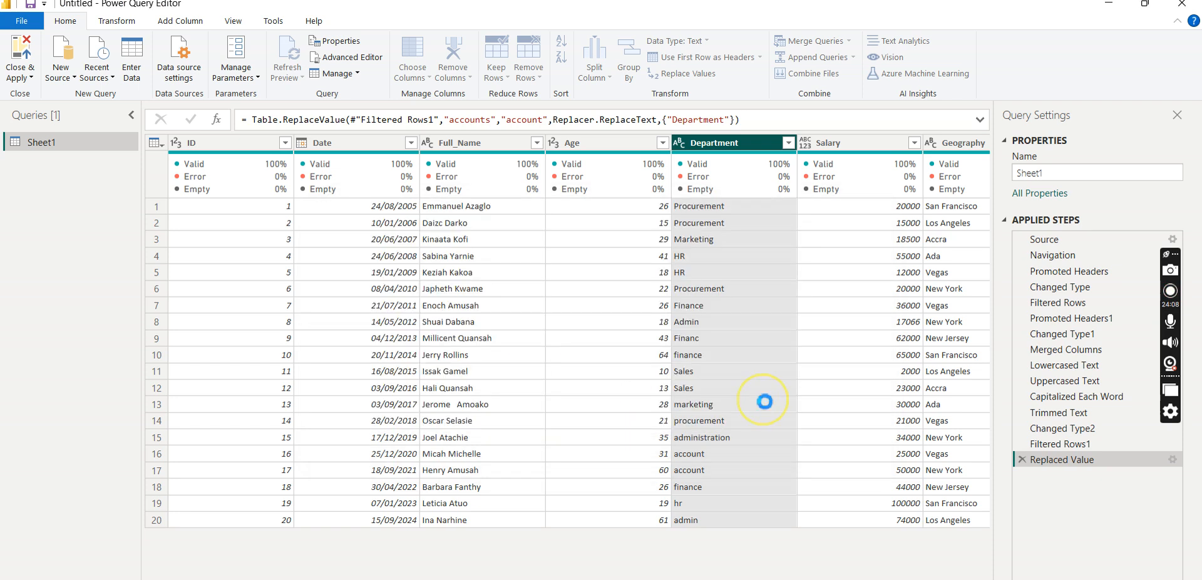
- Replace "Administration" with "Admin" in the Department column, and apply the column's filter with every value selected
click(788, 143)
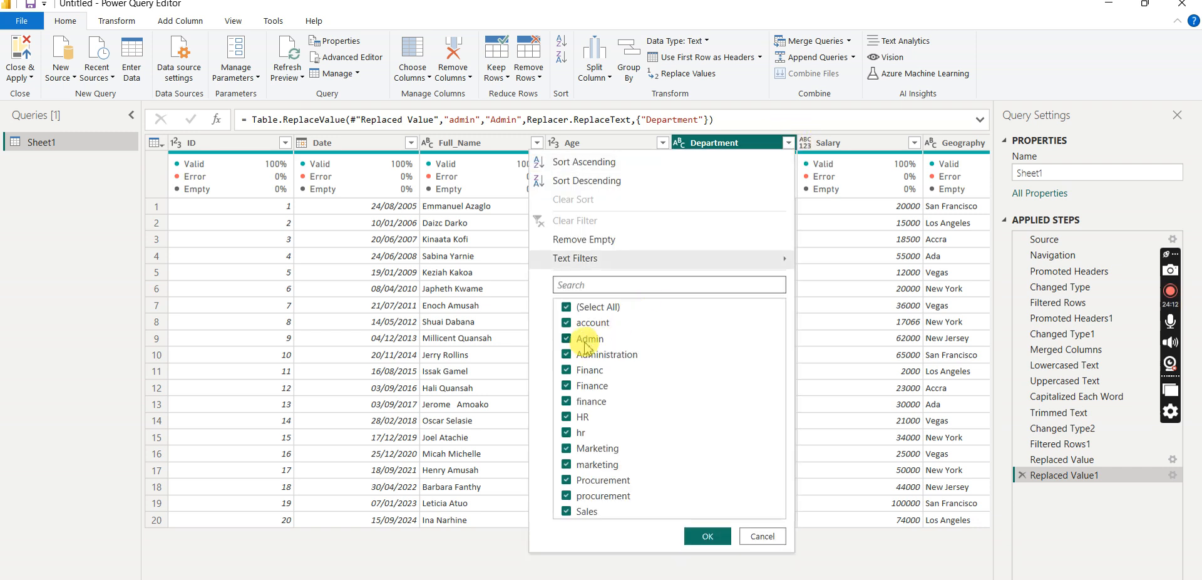
click(790, 144)
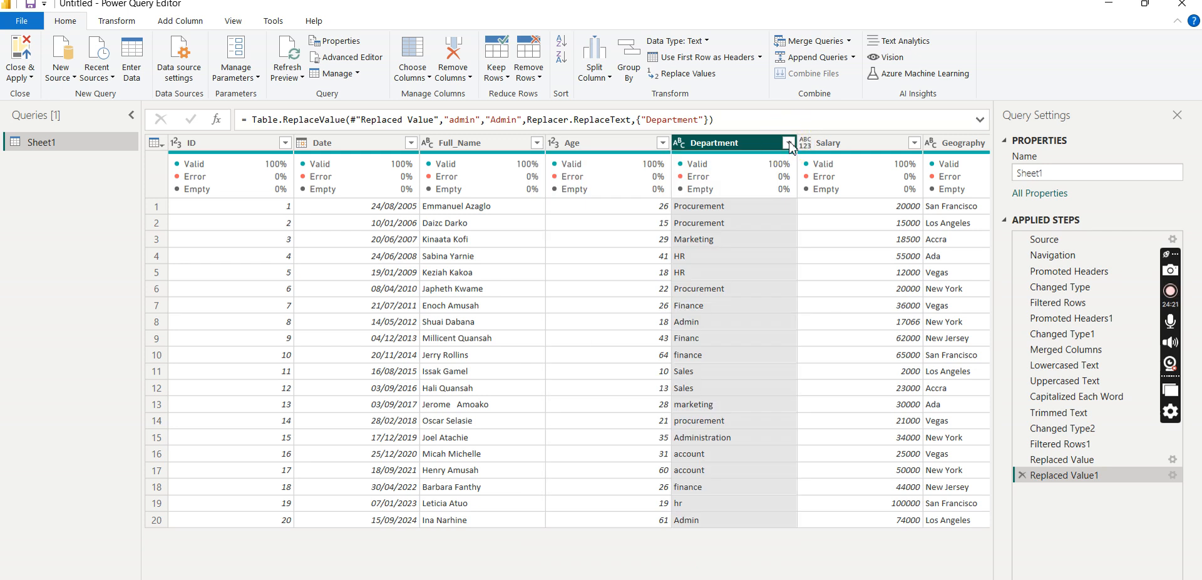
right_click(752, 154)
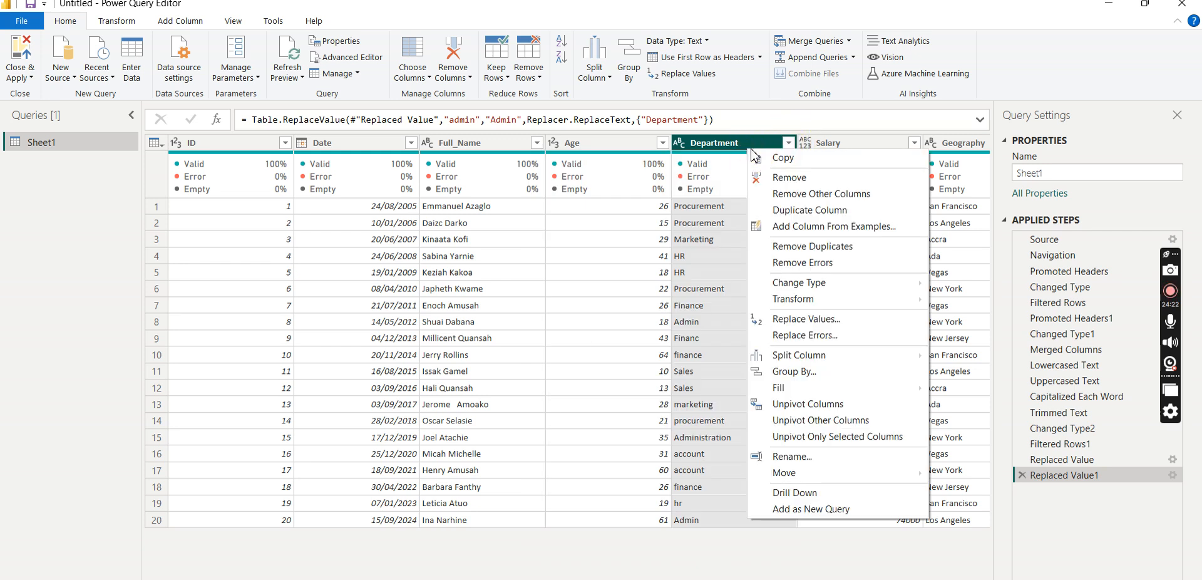
click(821, 320)
click(396, 288)
text(Adm)
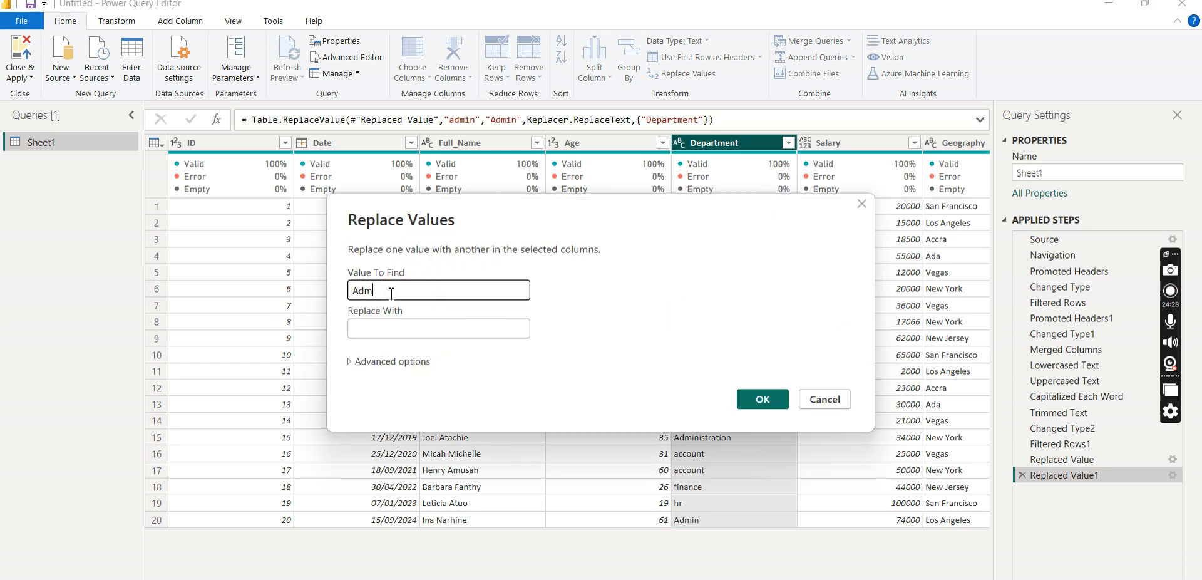
text(inistration)
click(372, 327)
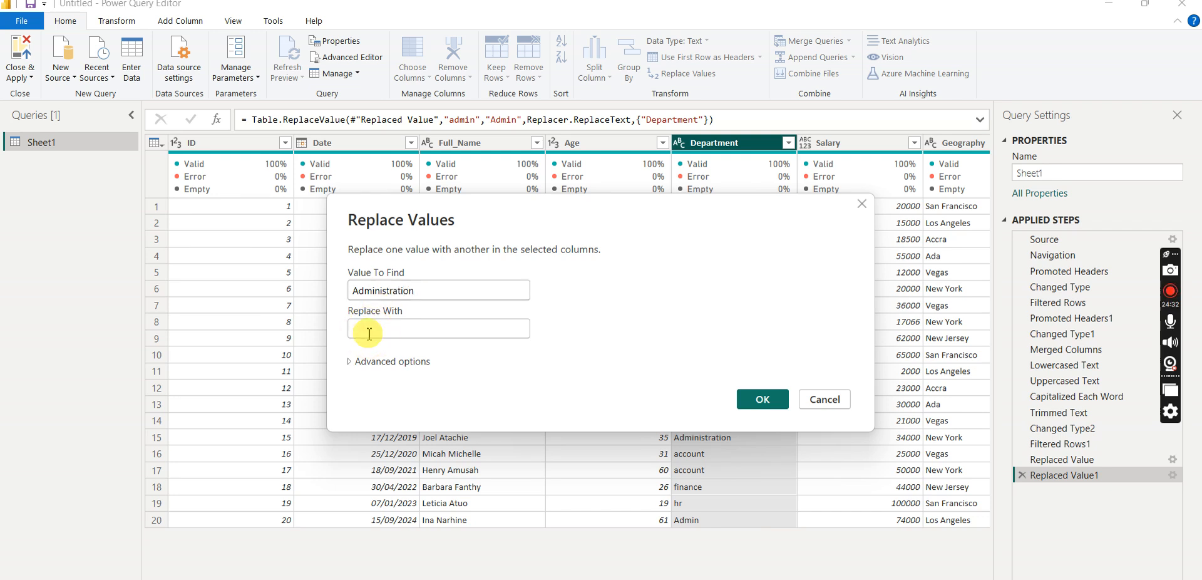
text(Admin)
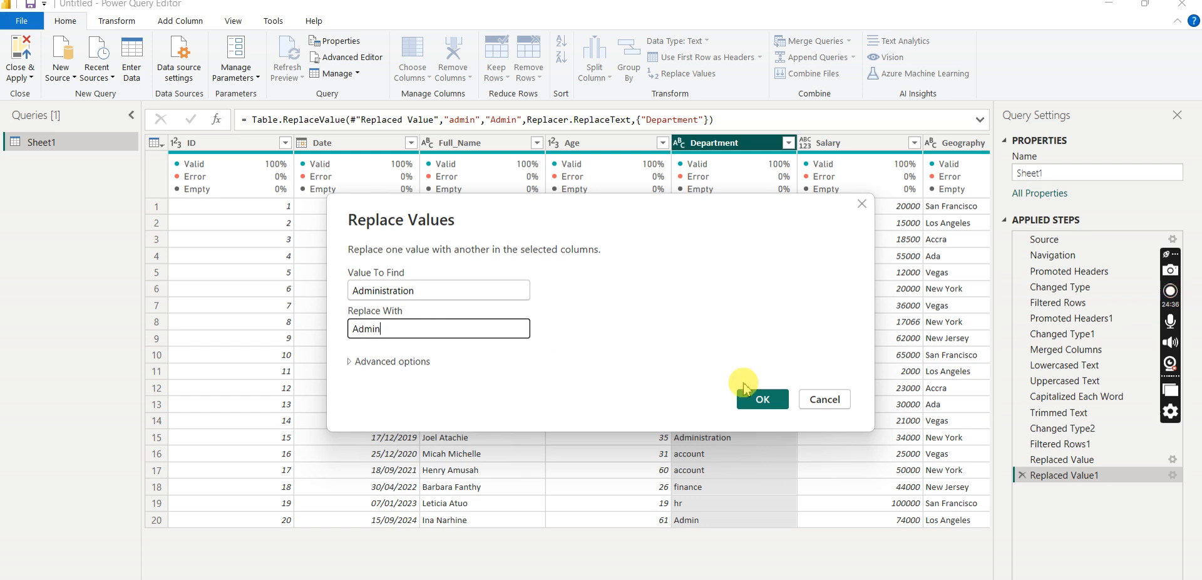
click(760, 398)
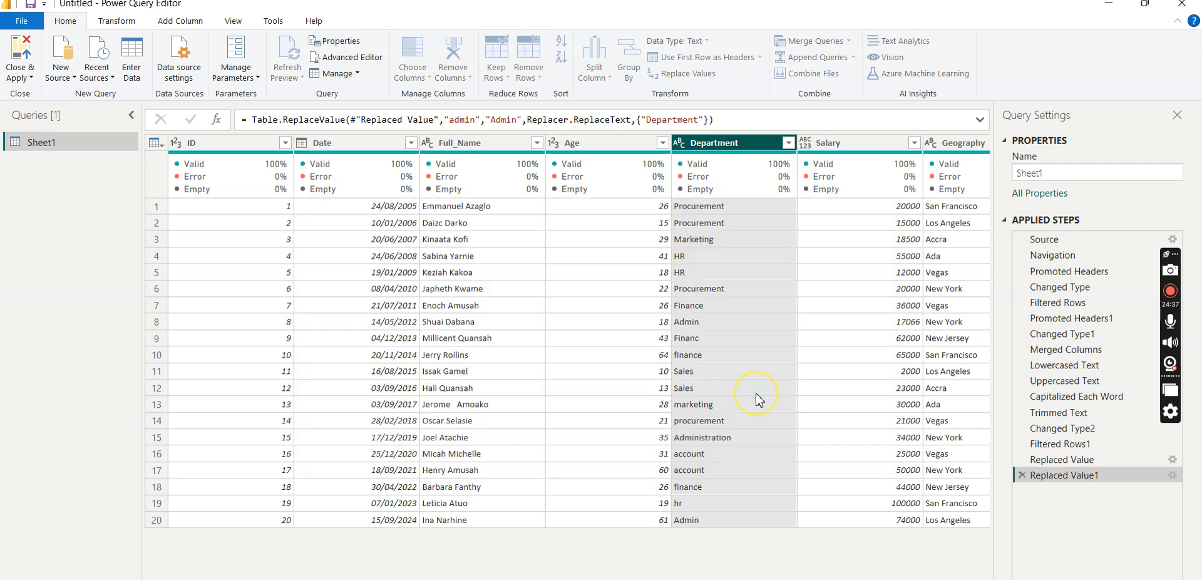
click(789, 144)
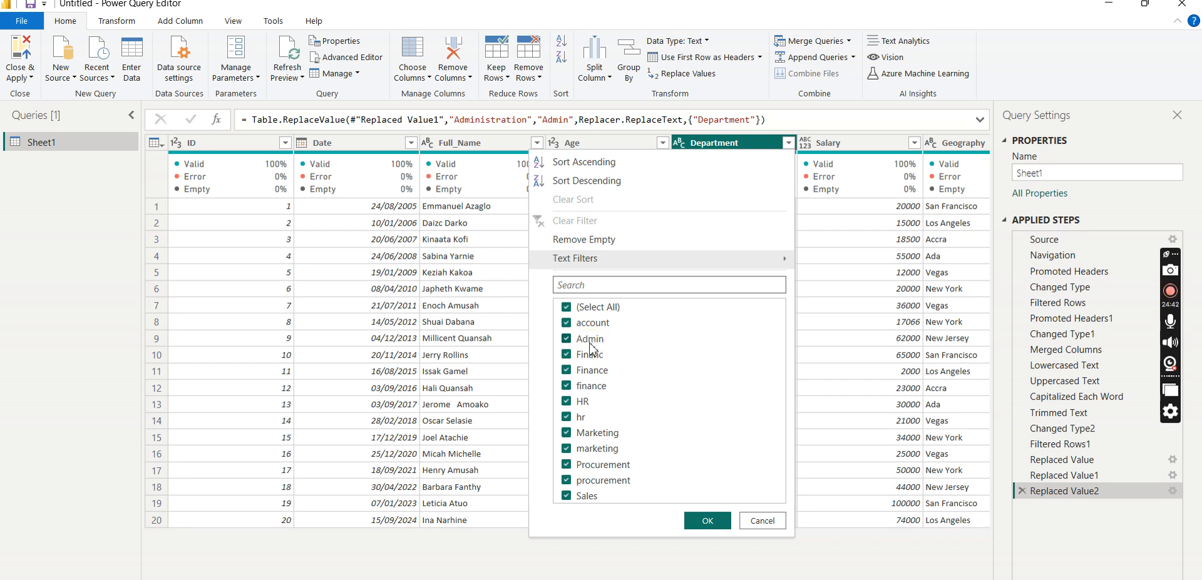
click(706, 521)
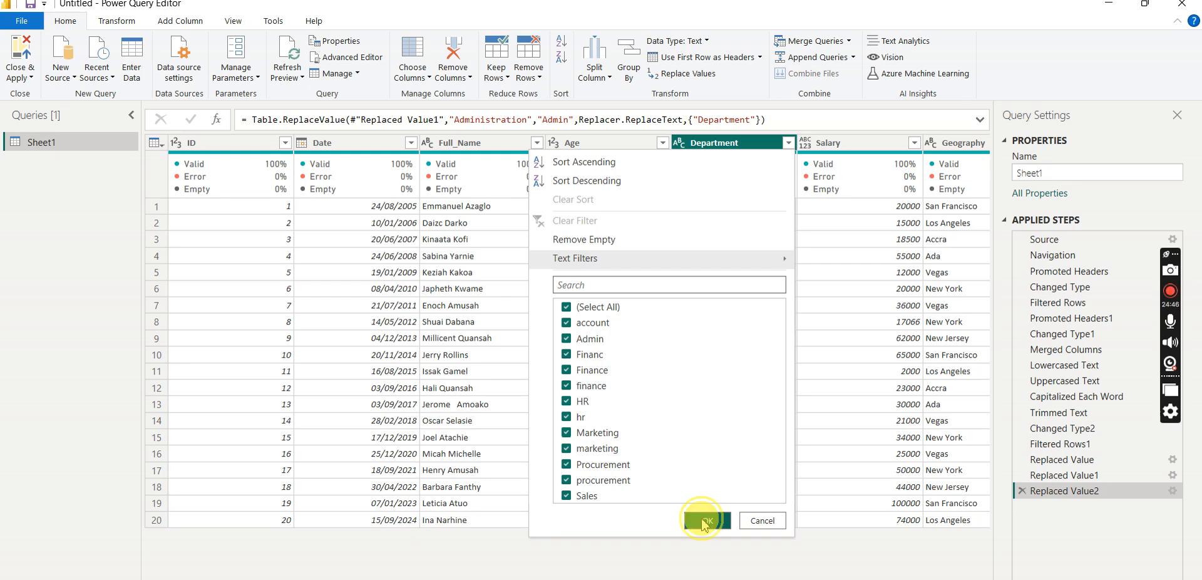
- Set the Salary column's data type to Fixed decimal number and check the Geography column's data type
click(807, 145)
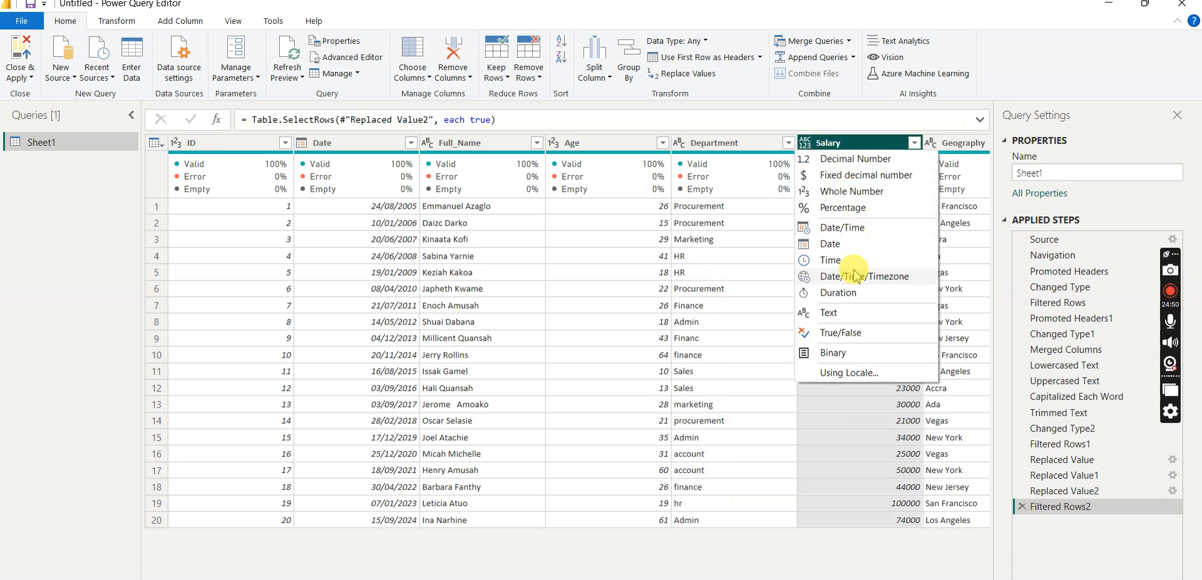
click(842, 176)
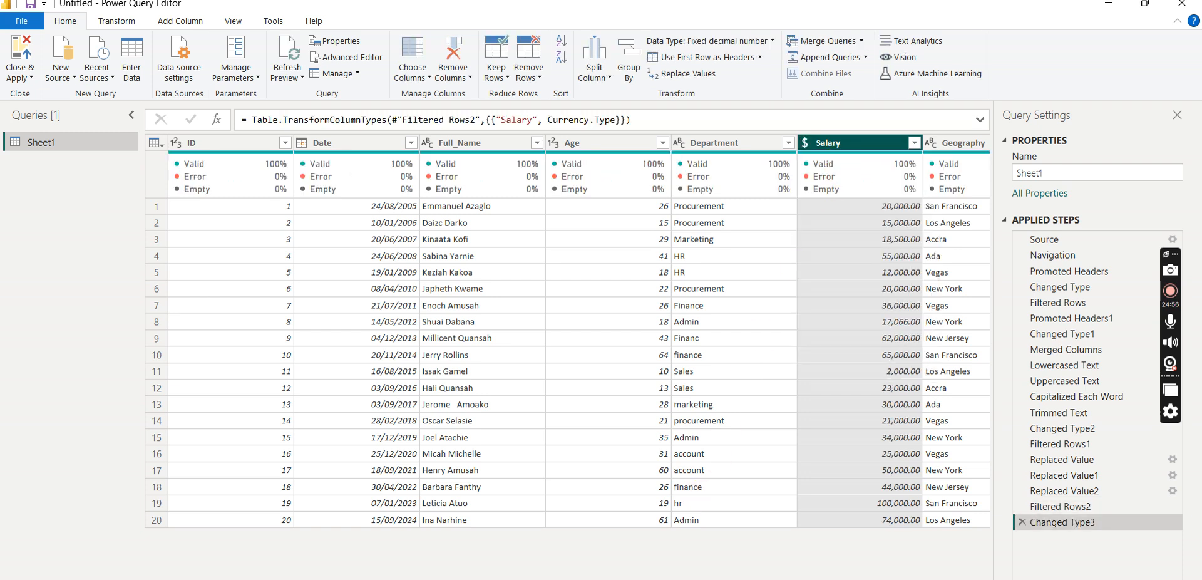
scroll(580, 330, right, 1)
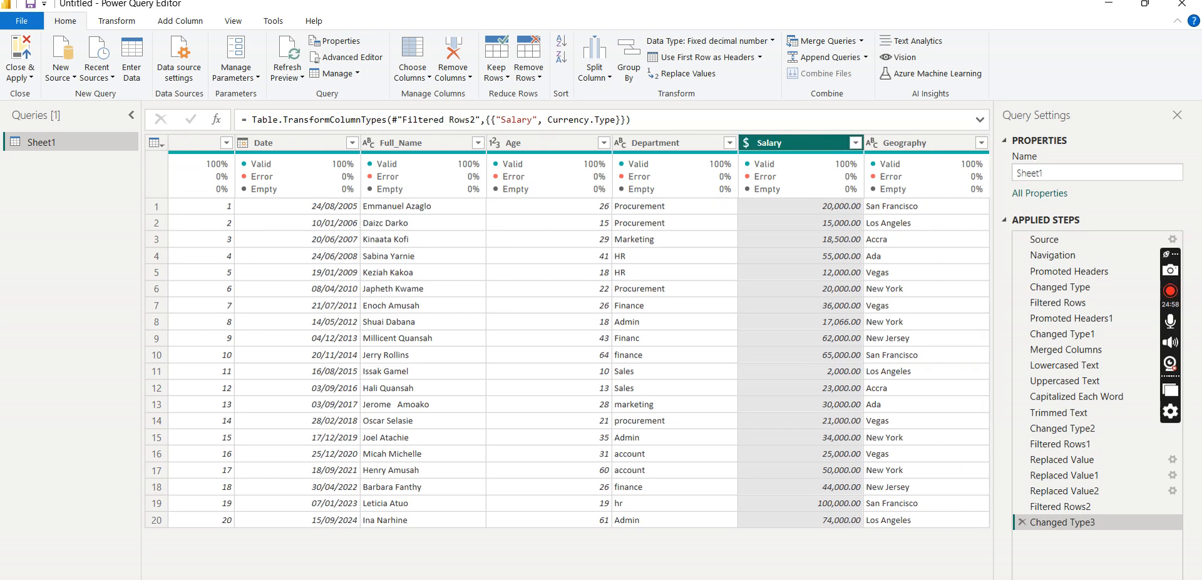
click(872, 146)
click(1015, 60)
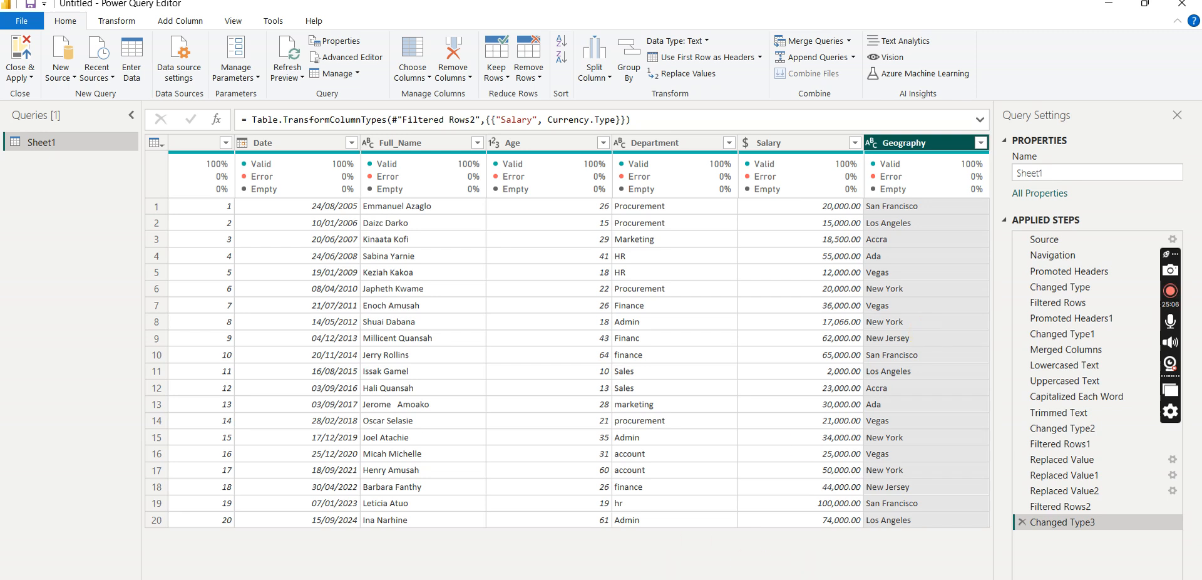
scroll(567, 330, left, 1)
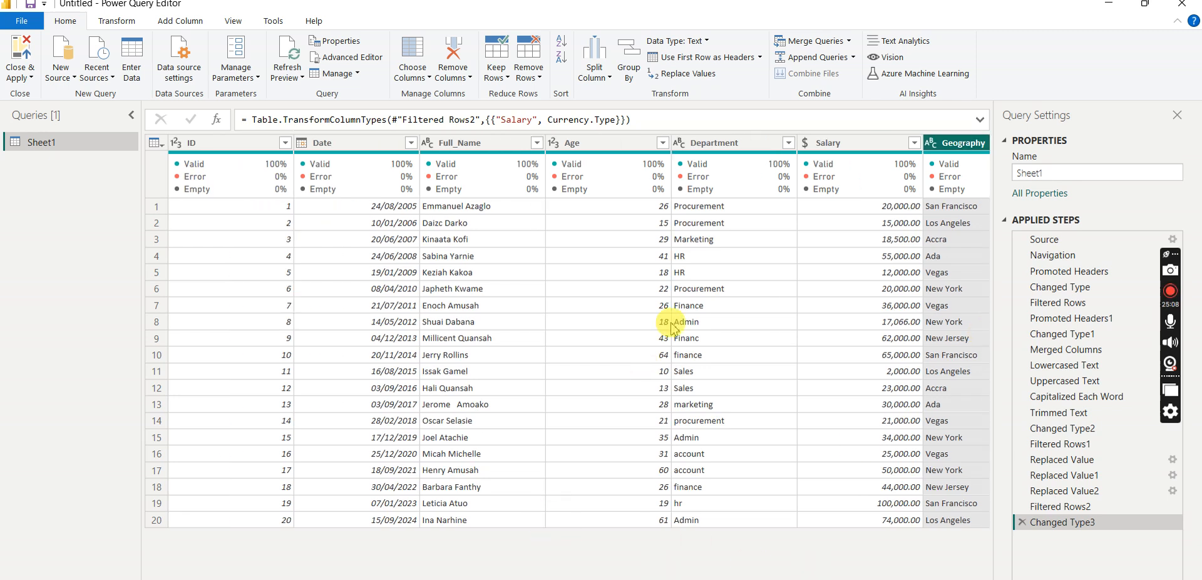